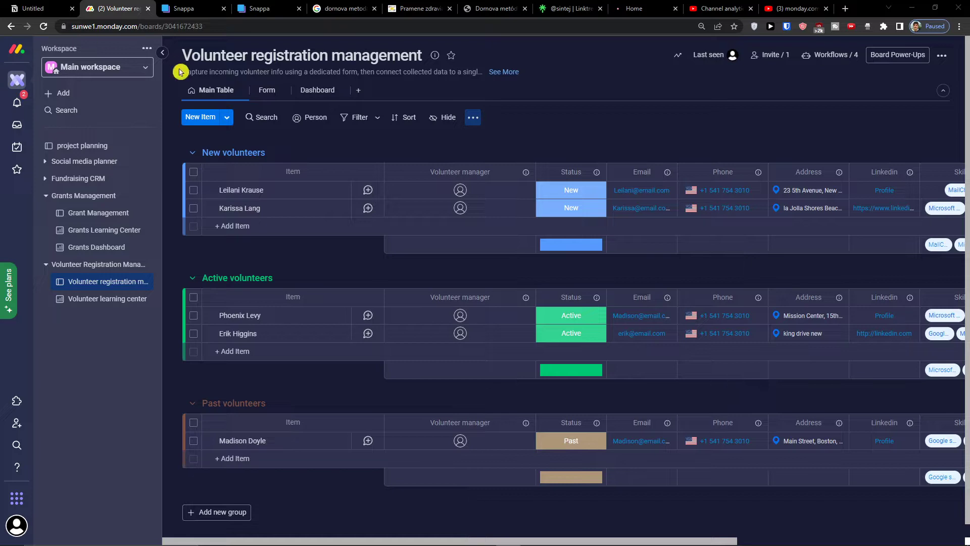
- Create boards from the Construction management template and open its Project details board
left_click(138, 96)
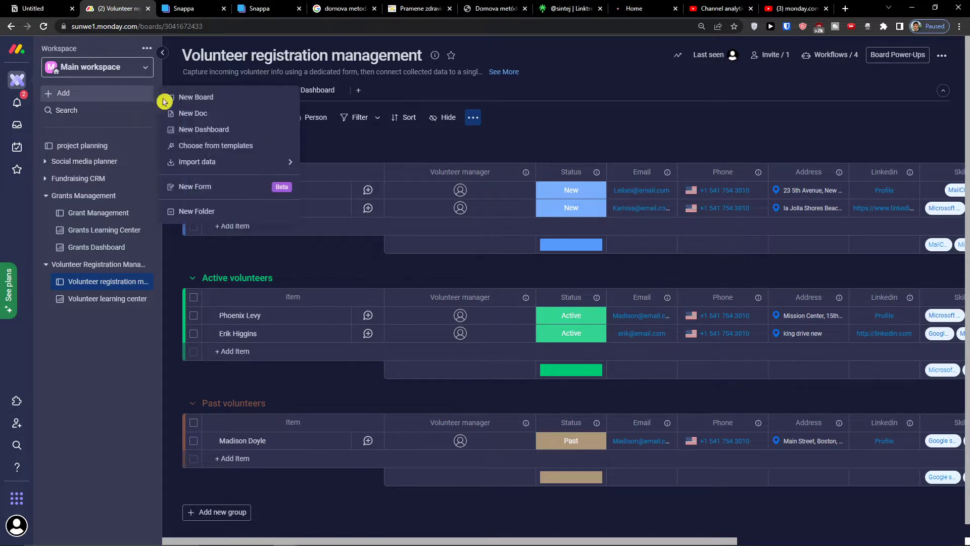
left_click(200, 147)
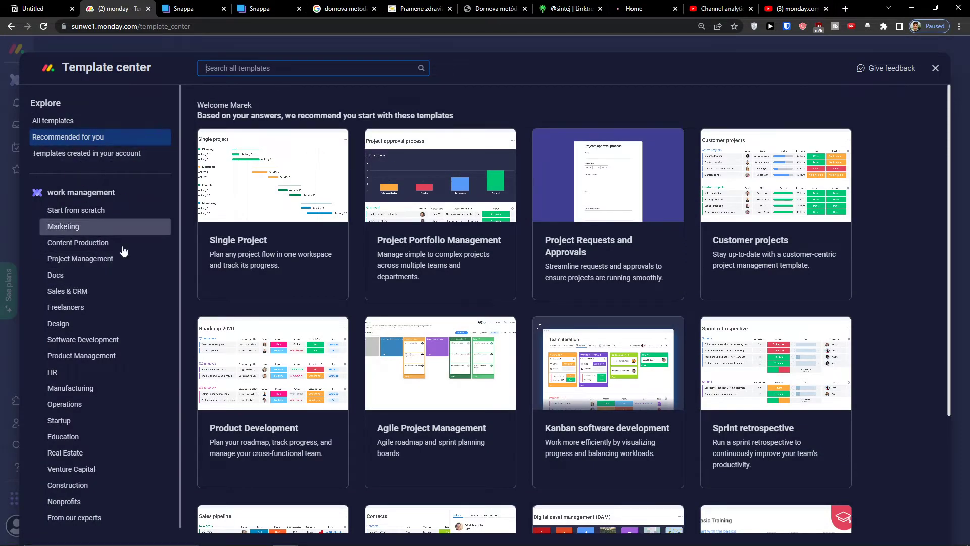
scroll(81, 455, "down", 1)
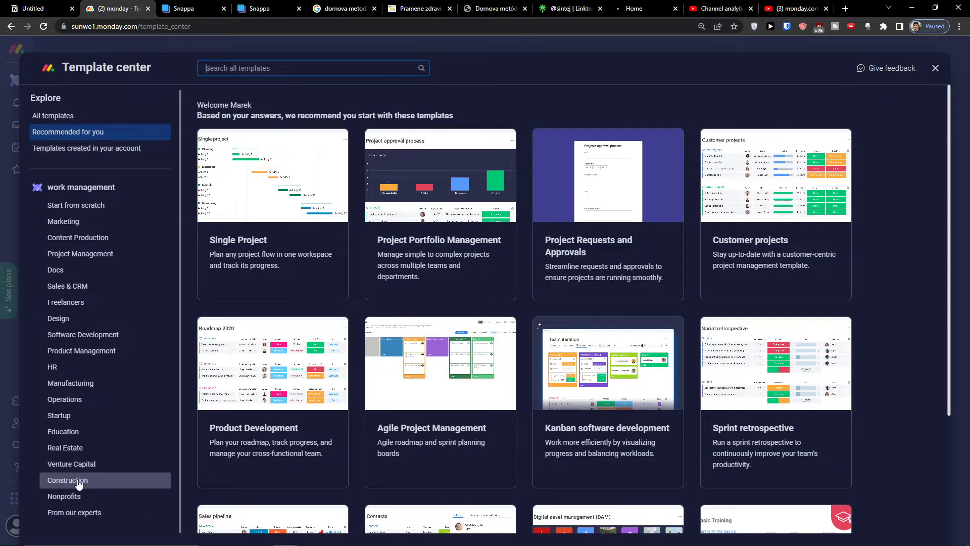
left_click(78, 482)
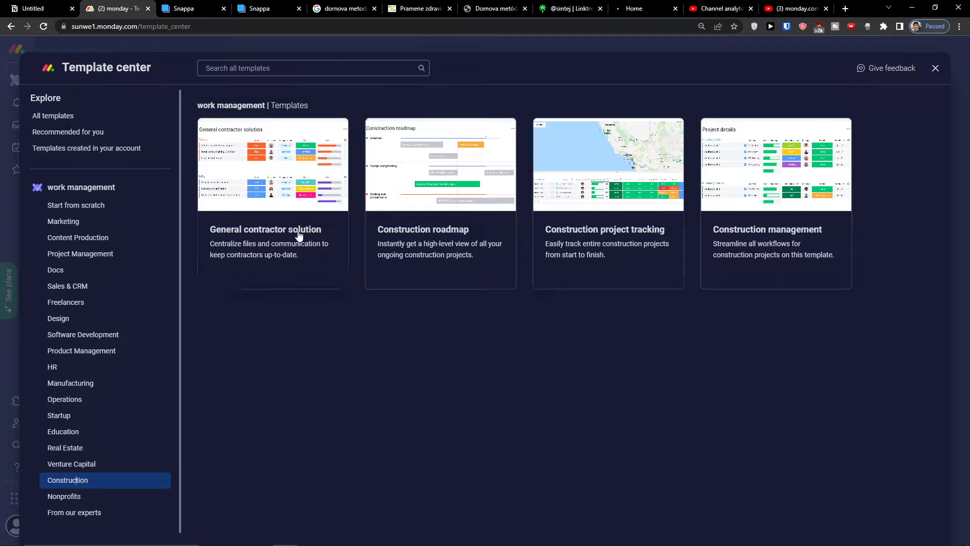
left_click(824, 259)
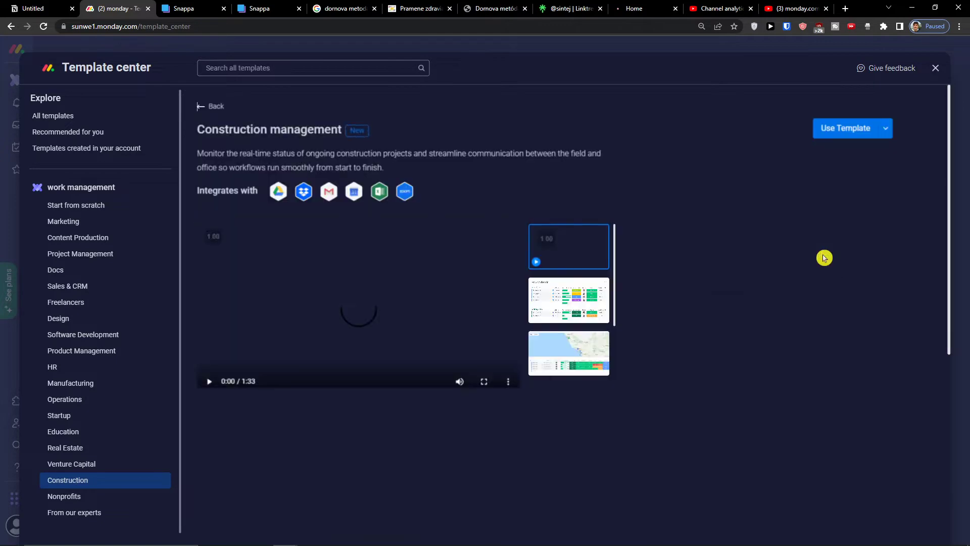
left_click(842, 131)
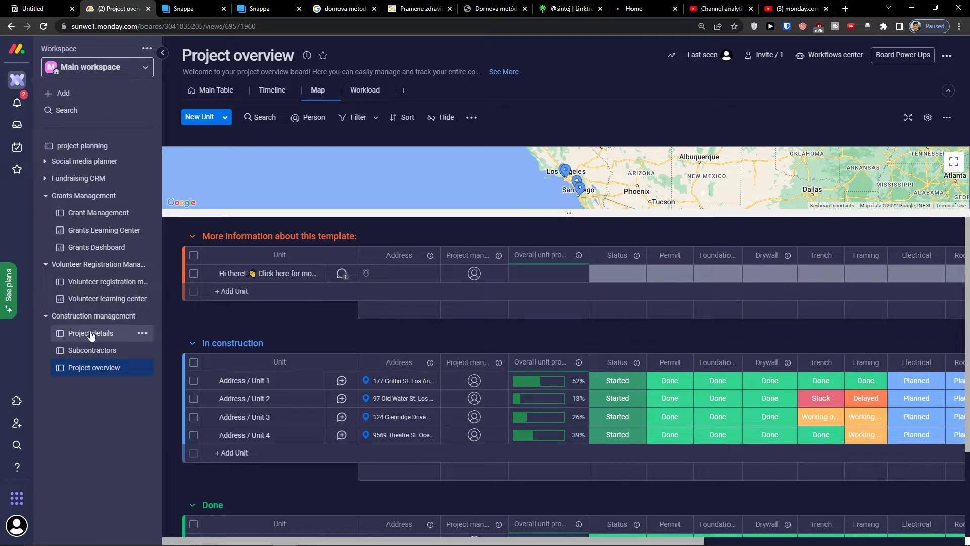
left_click(84, 333)
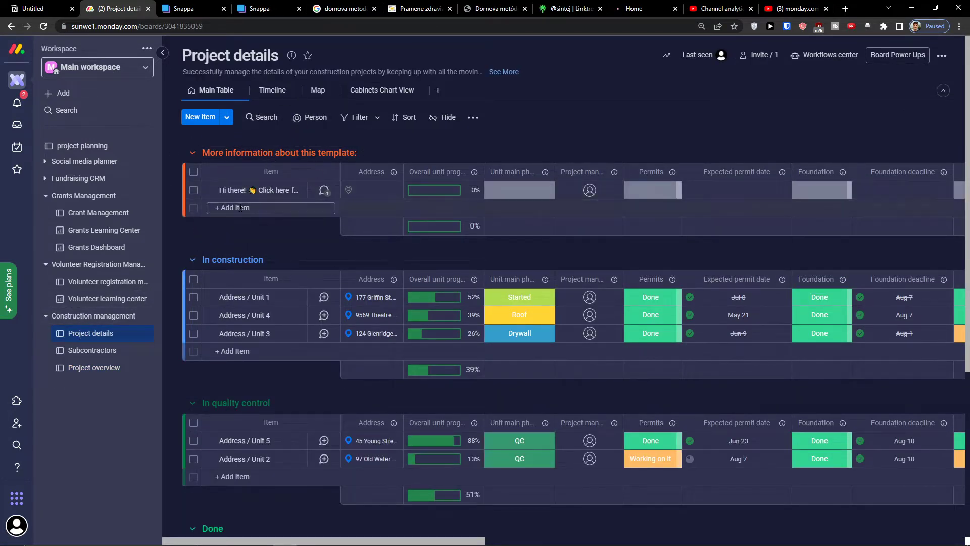
- Add an item named 'Address/ Unit 5' to the In construction group
left_click(252, 190)
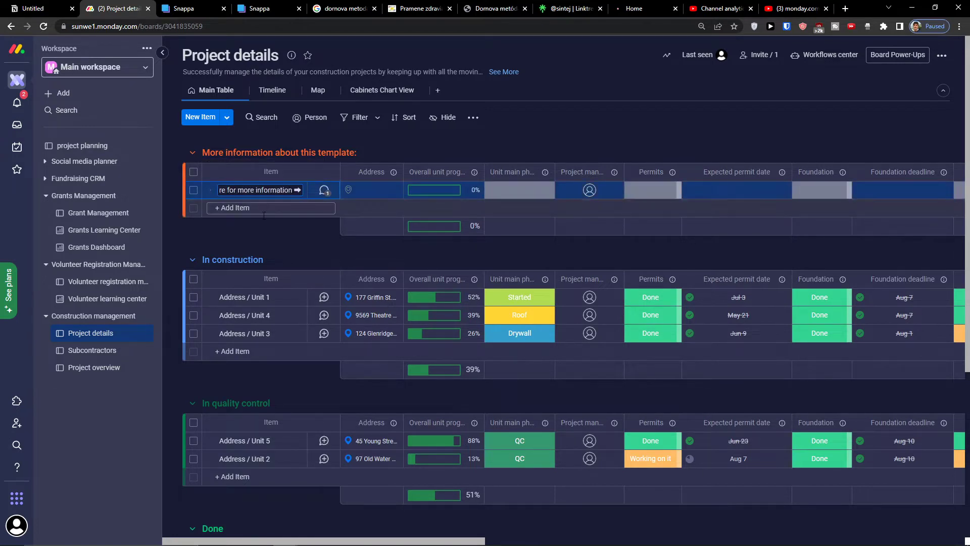
left_click(261, 231)
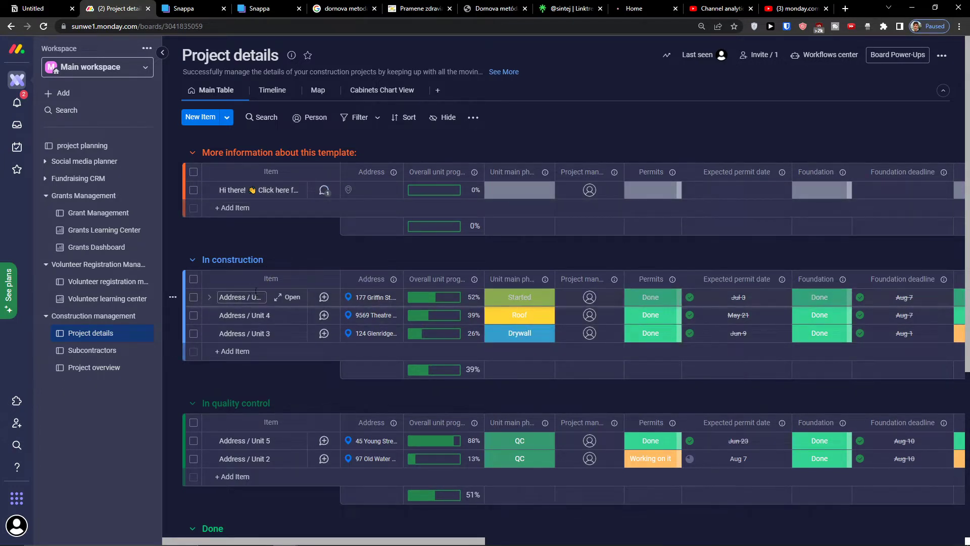
left_click(229, 349)
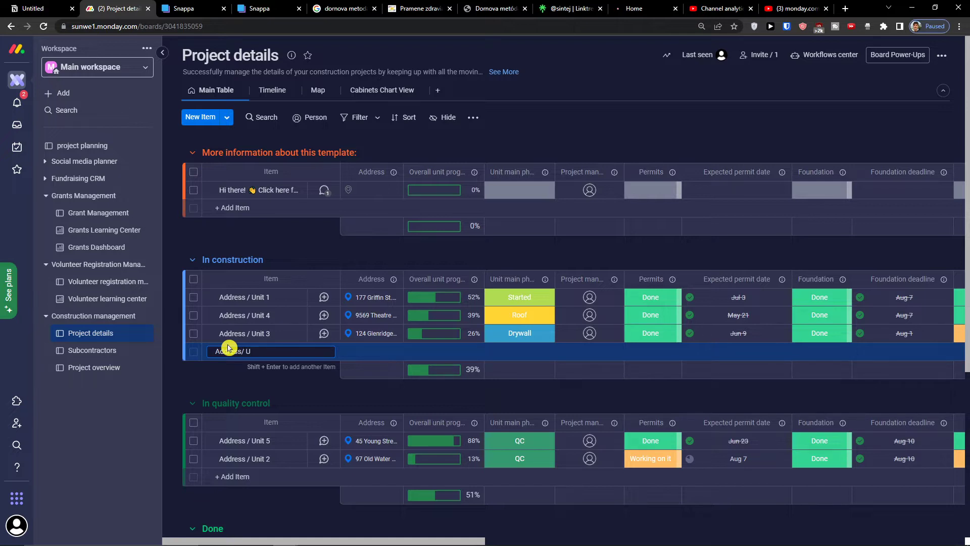
key("Return")
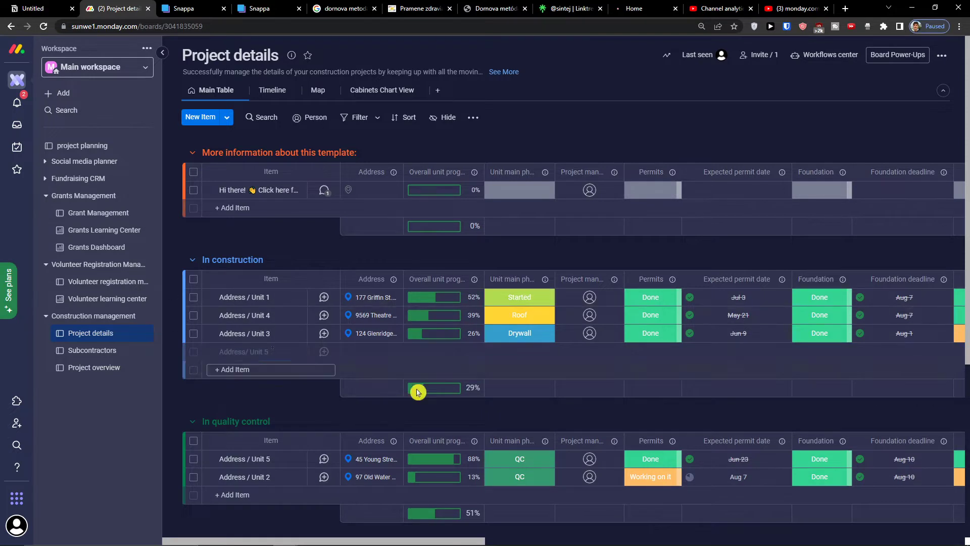
- Open Unit 5's address cell, widen the overall progress column, and start renaming Unit main phase
left_click(368, 352)
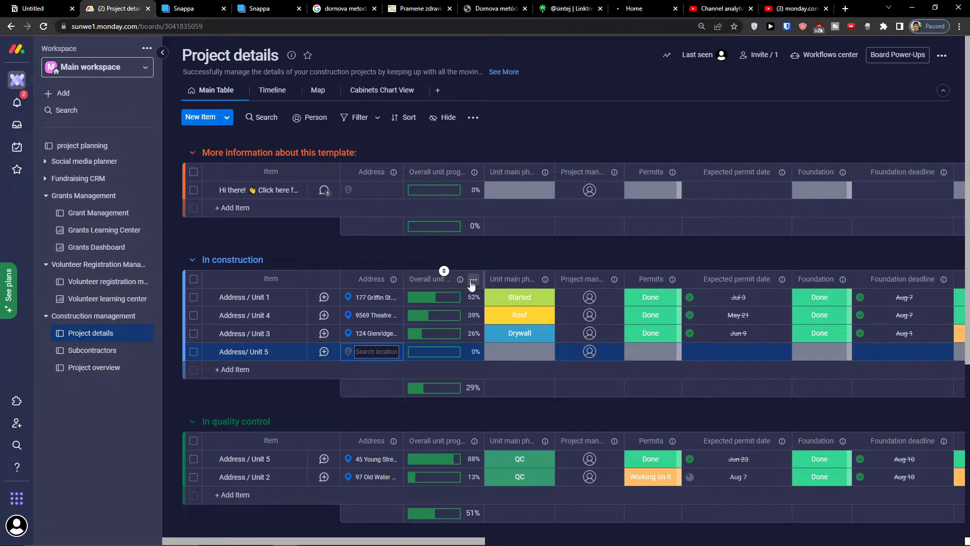
left_click_drag(479, 279, 499, 280)
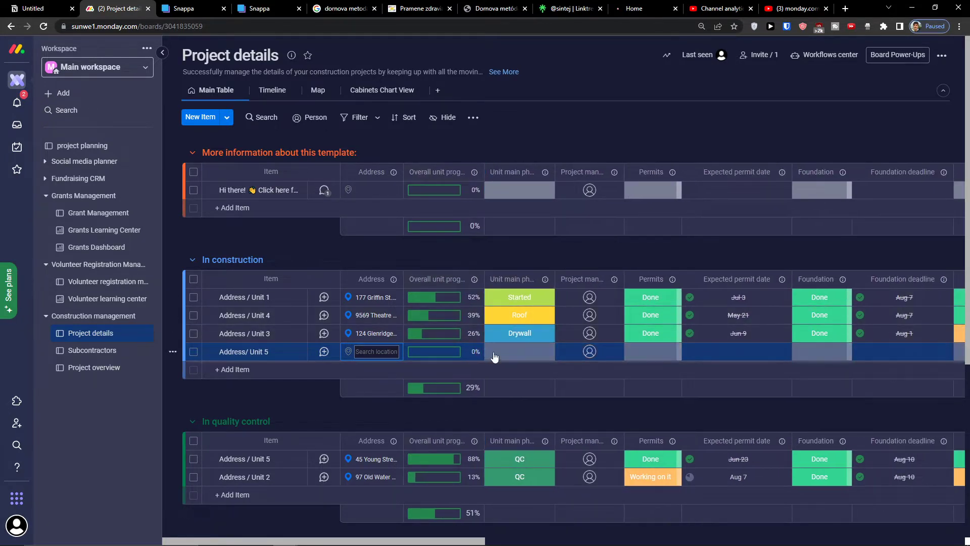
double_click(512, 279)
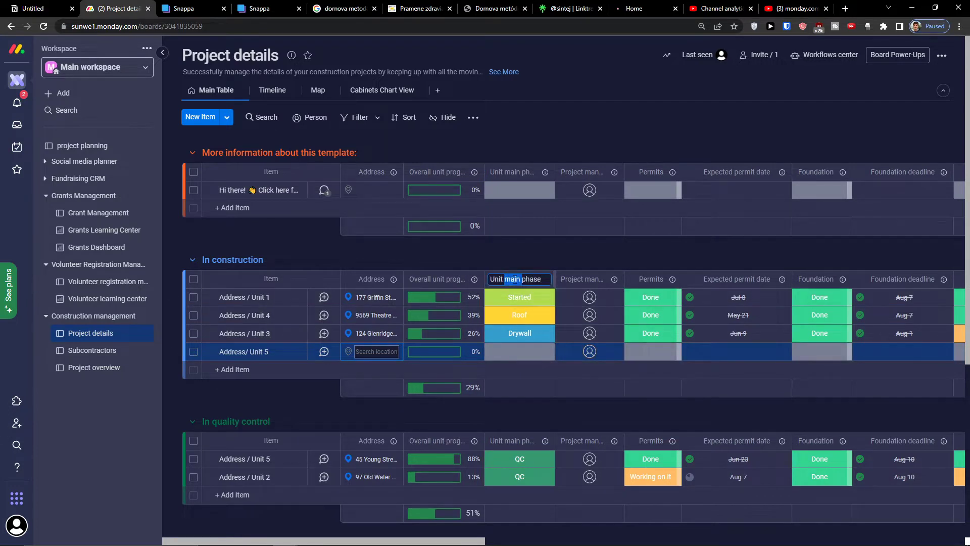
left_click(516, 358)
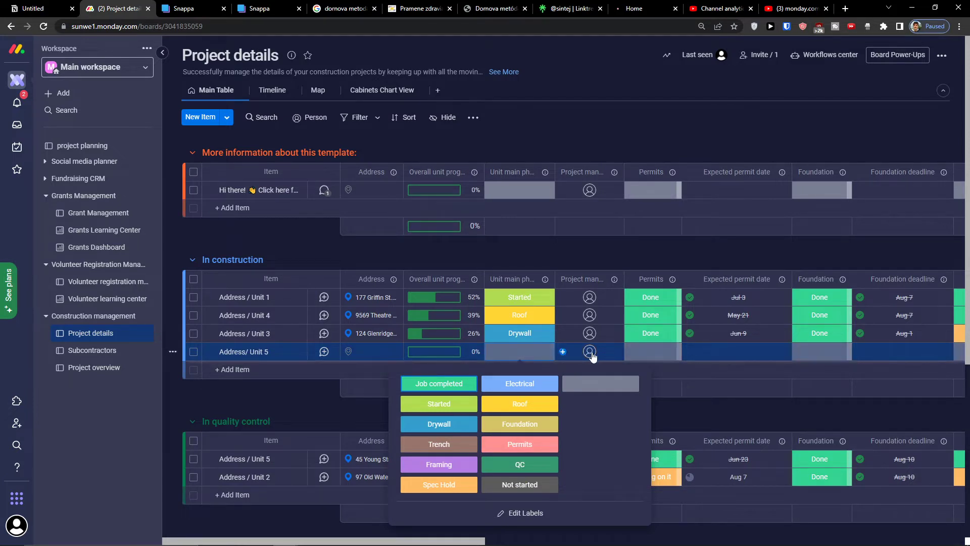
left_click(590, 352)
left_click(575, 280)
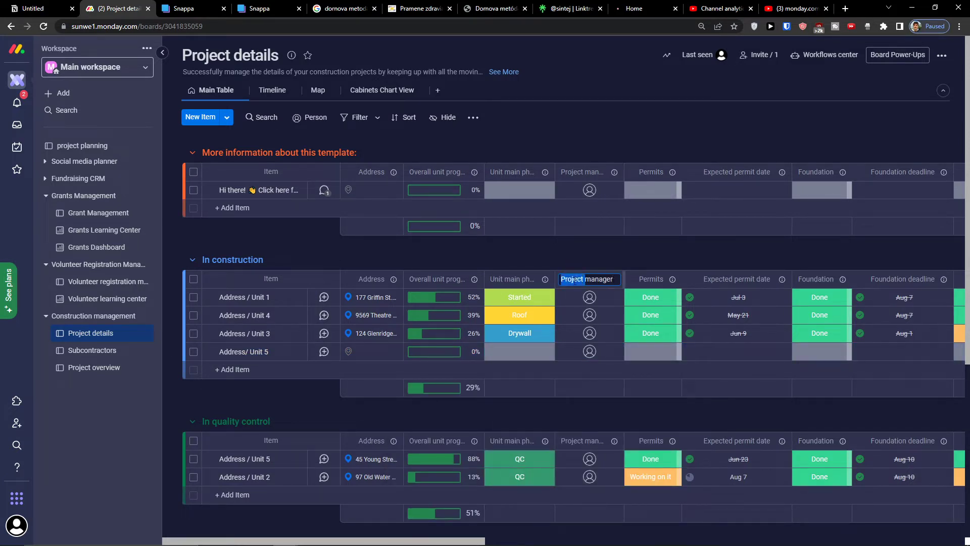
left_click(635, 279)
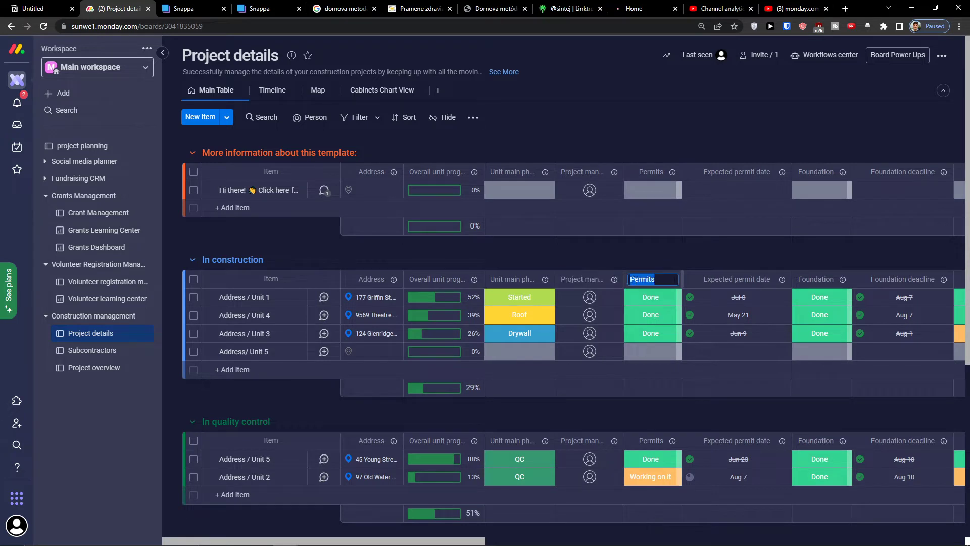
left_click(725, 281)
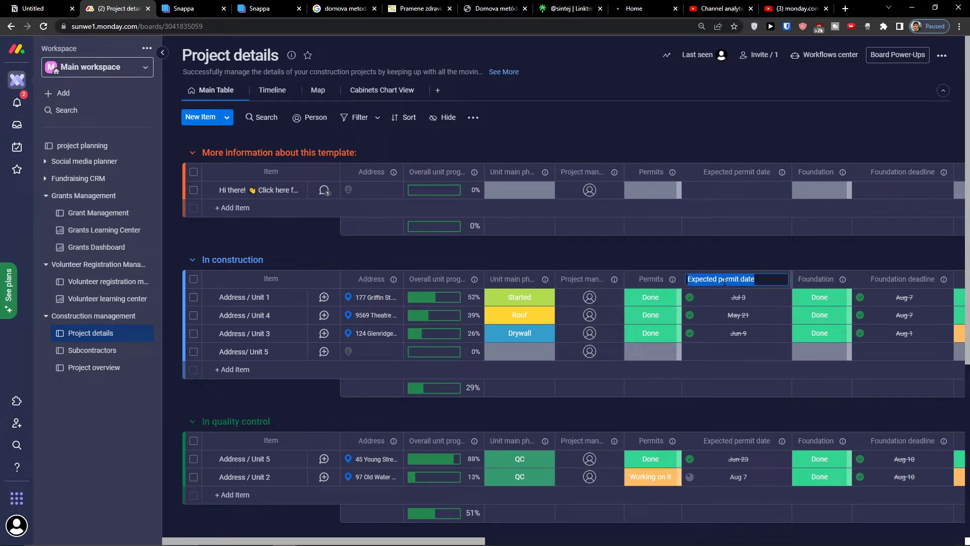
left_click(713, 353)
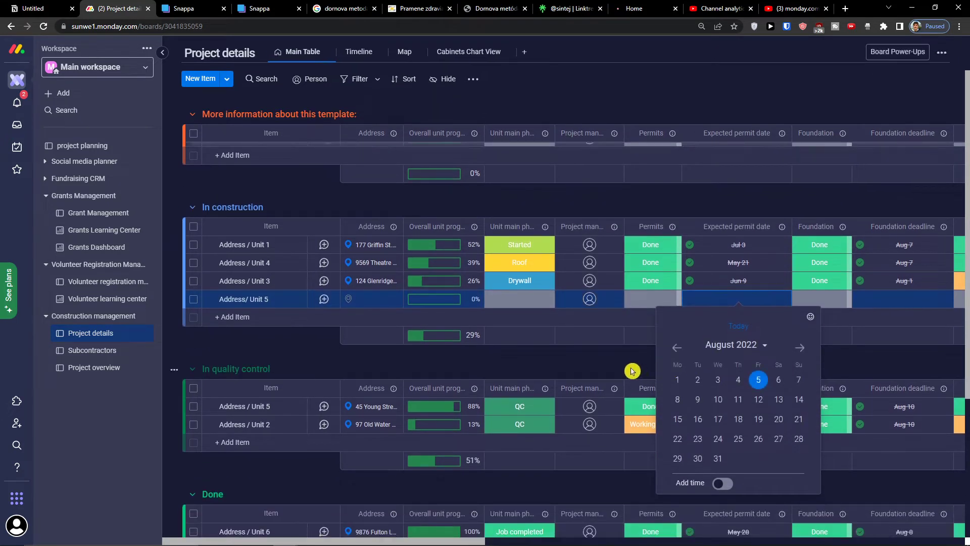
left_click(631, 370)
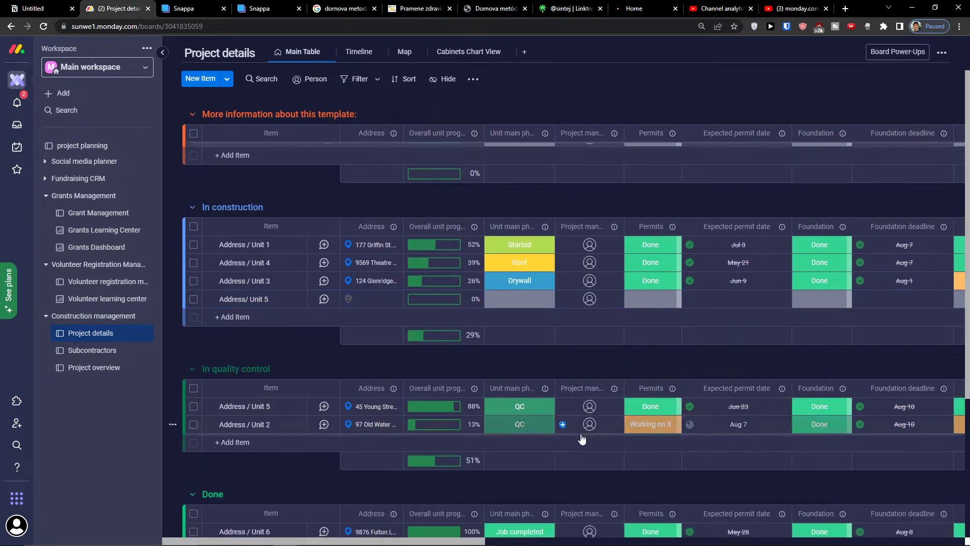
left_click_drag(453, 541, 587, 539)
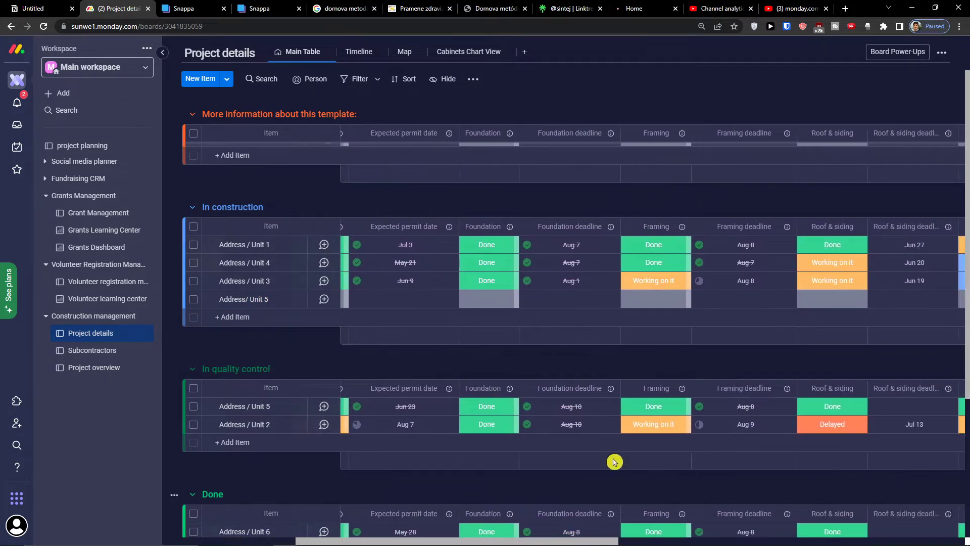
scroll(593, 432, "up", 2)
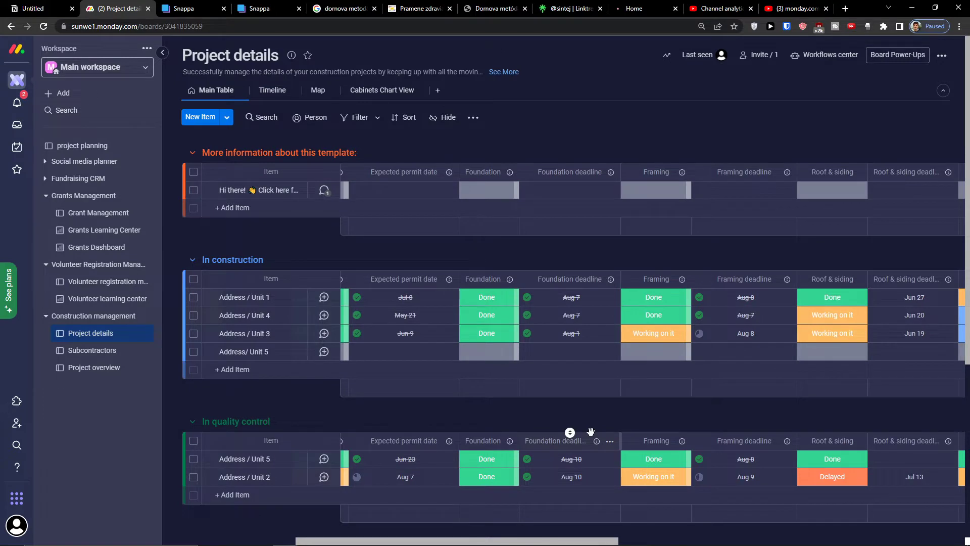
left_click(493, 351)
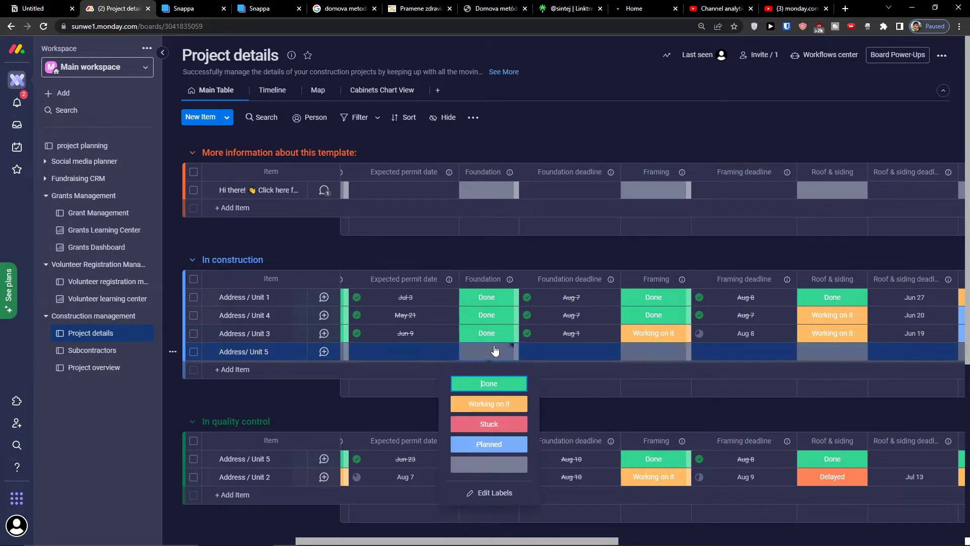
left_click(475, 491)
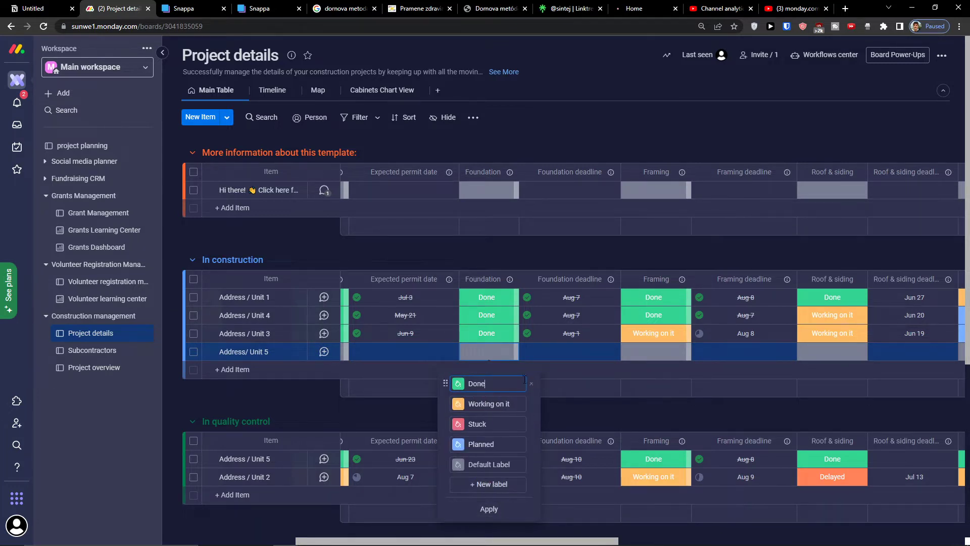
left_click(599, 407)
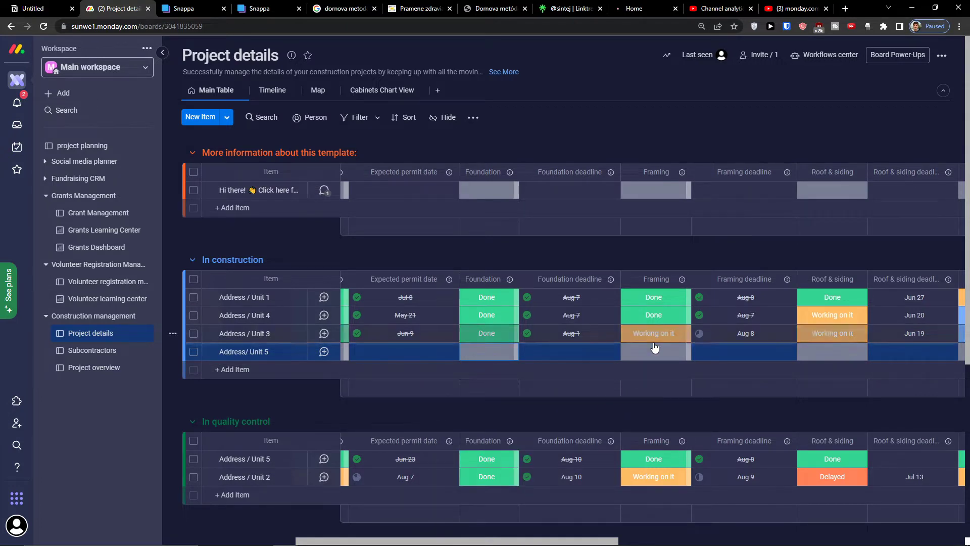
left_click(553, 526)
left_click_drag(536, 542, 609, 534)
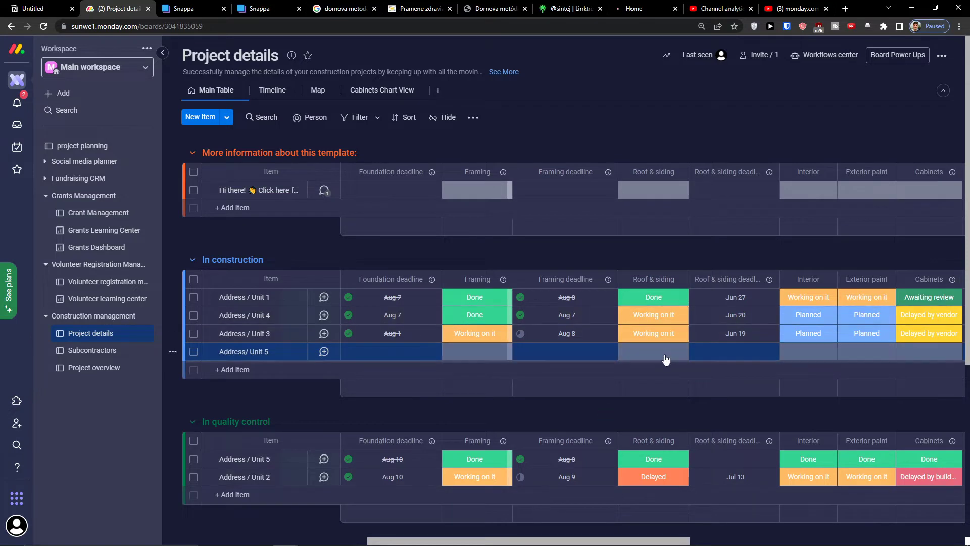
mouse_move(692, 541)
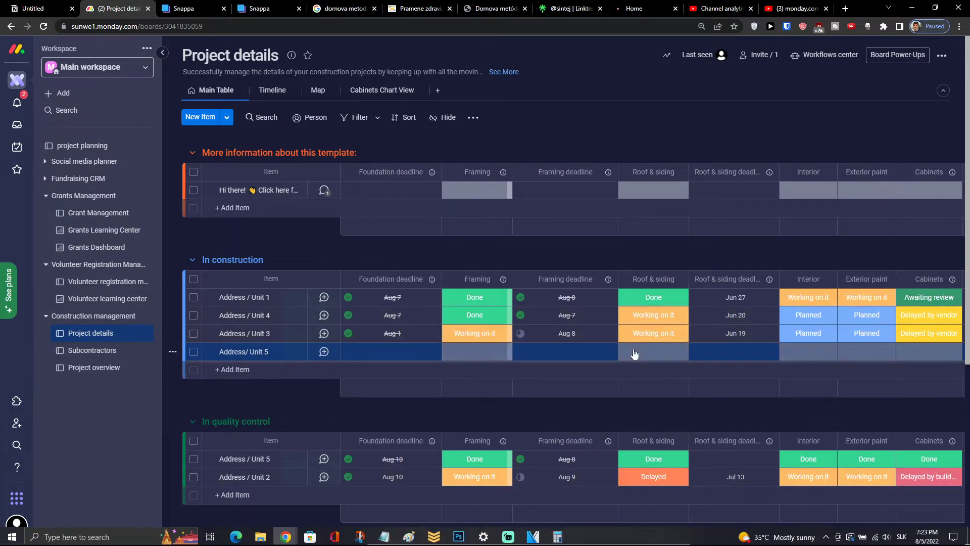
left_click(665, 349)
left_click(665, 369)
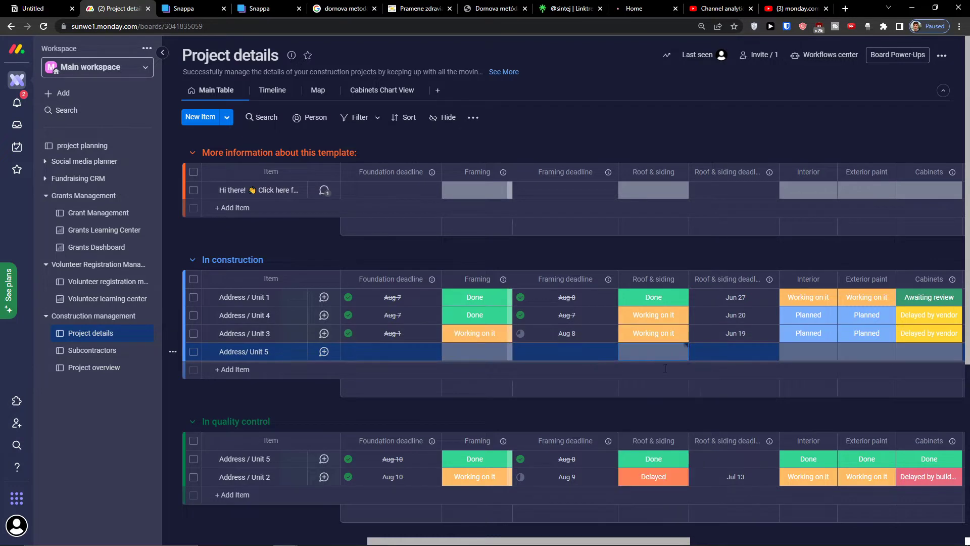
left_click_drag(639, 541, 888, 543)
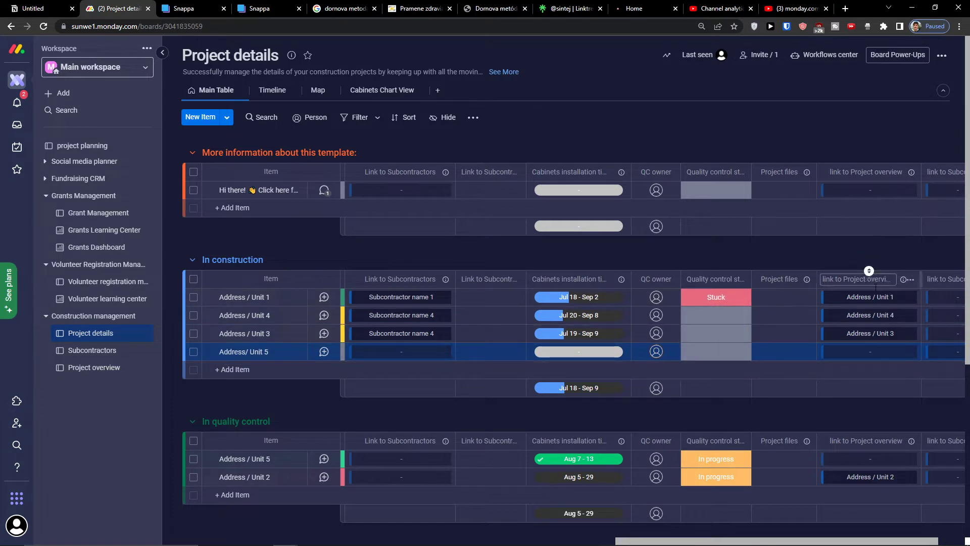
left_click_drag(786, 534, 825, 540)
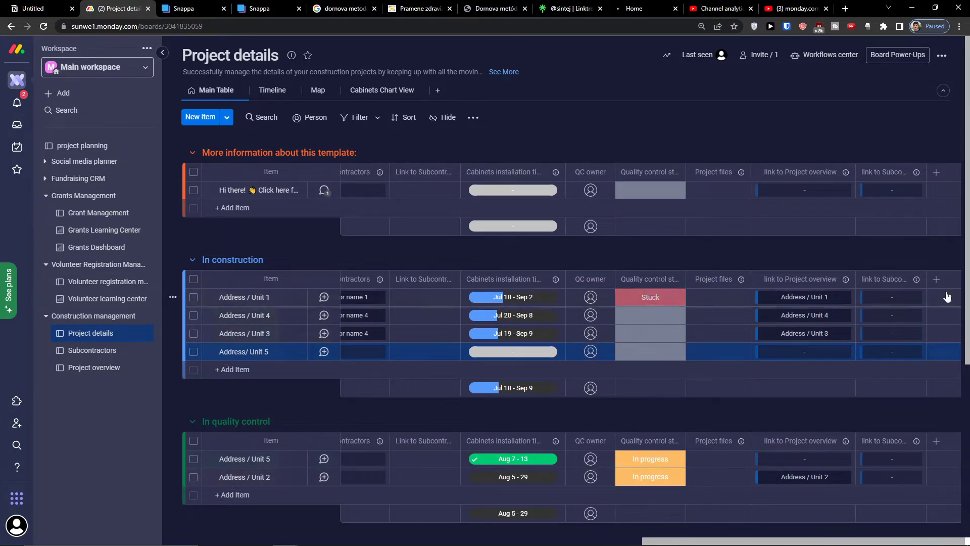
left_click(936, 280)
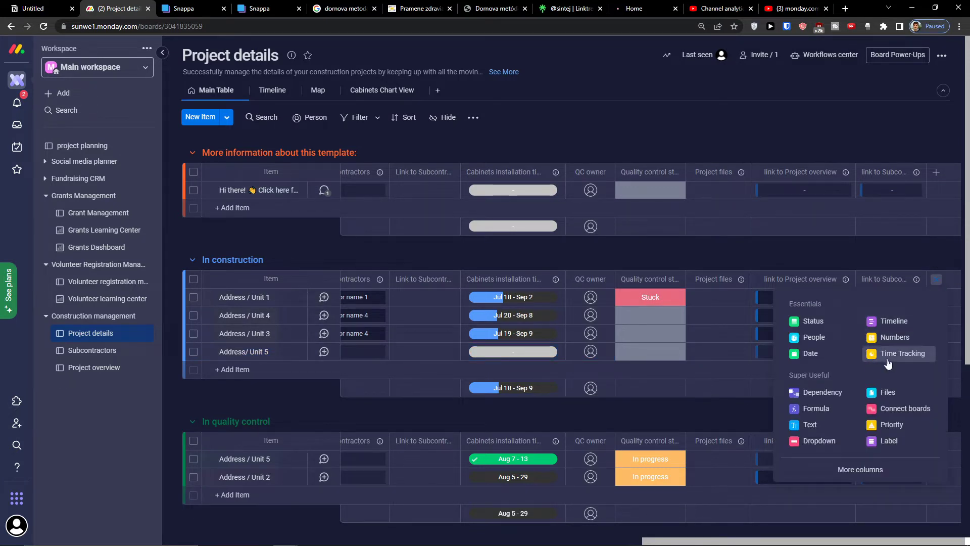
left_click(785, 266)
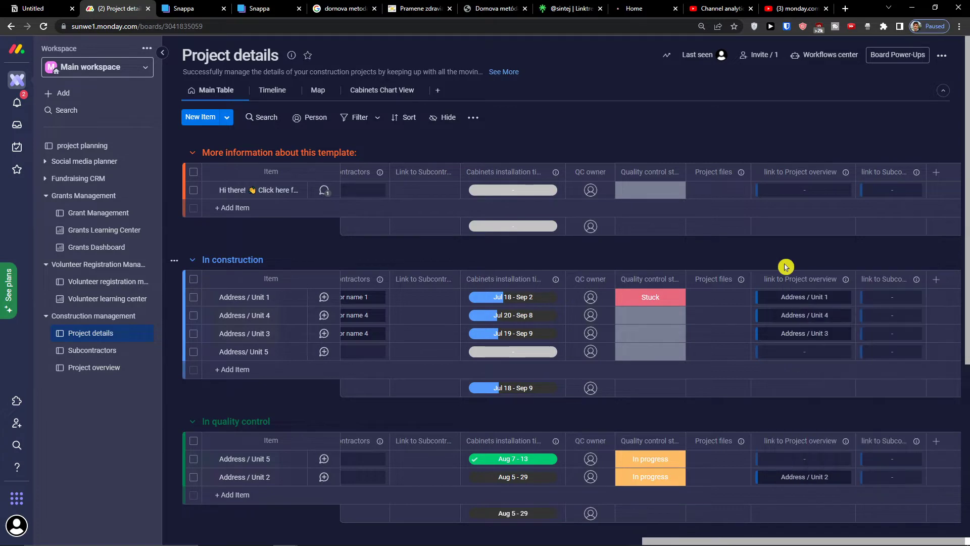
scroll(505, 391, "down", 2)
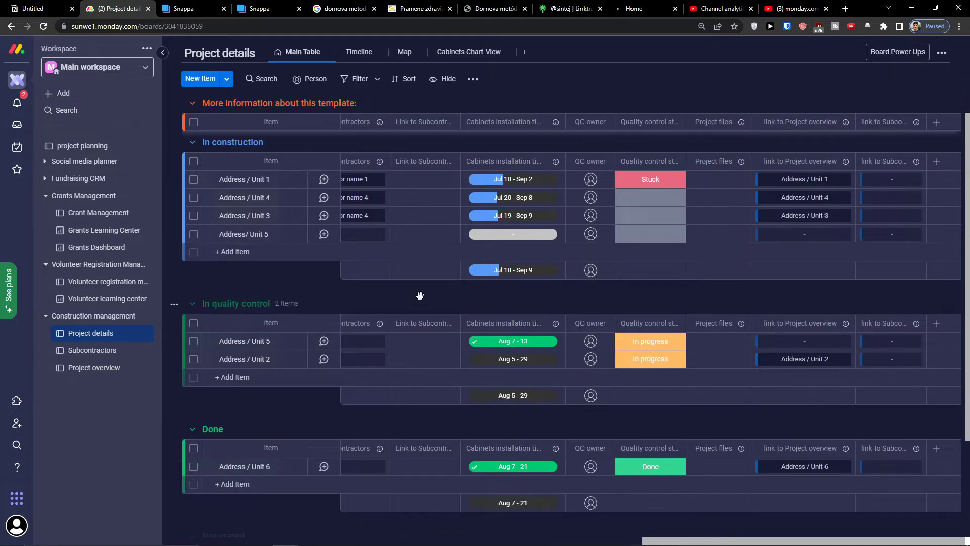
scroll(419, 296, "up", 2)
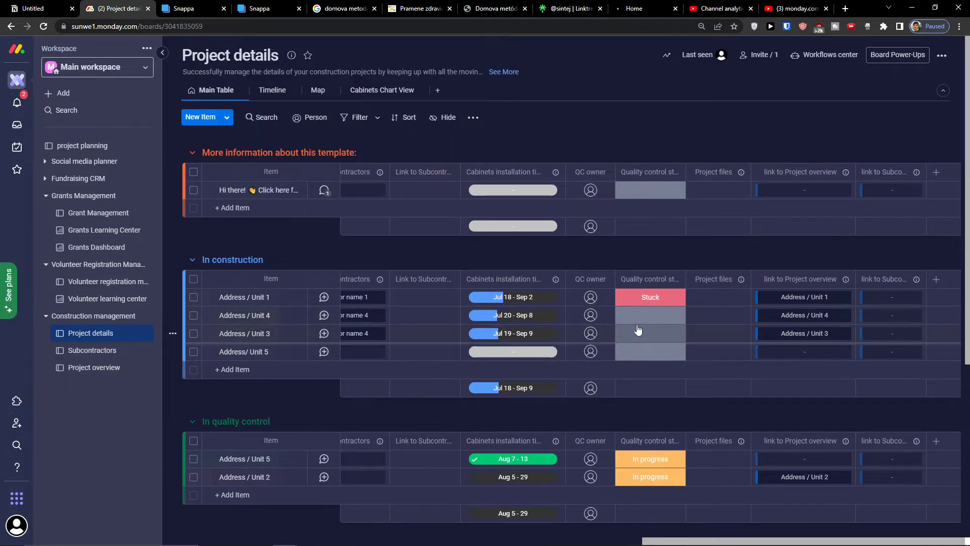
scroll(638, 330, "down", 2)
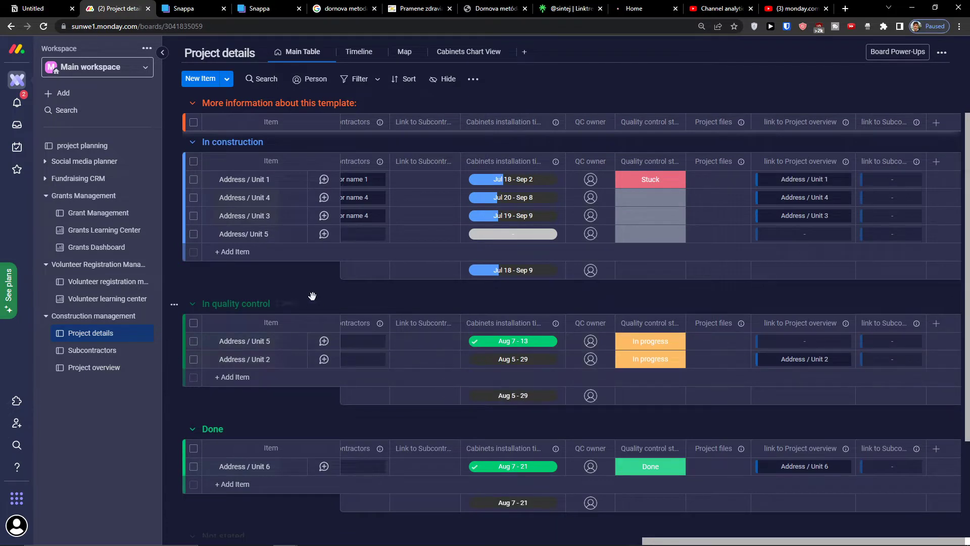
- Drag Address / Unit 3 into In quality control, then scroll across the table's columns
left_click_drag(278, 213, 278, 362)
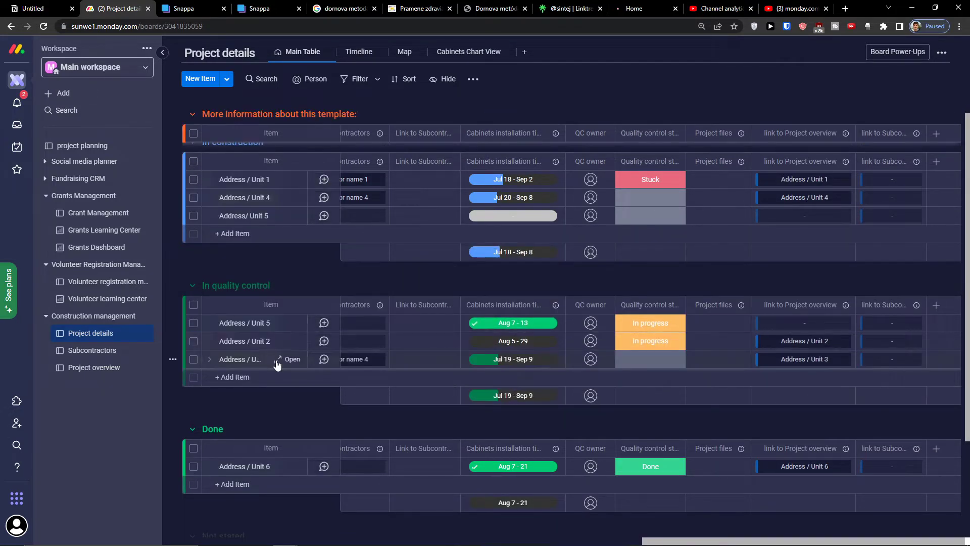
left_click_drag(676, 537, 245, 494)
scroll(354, 324, "up", 3)
scroll(354, 323, "down", 3)
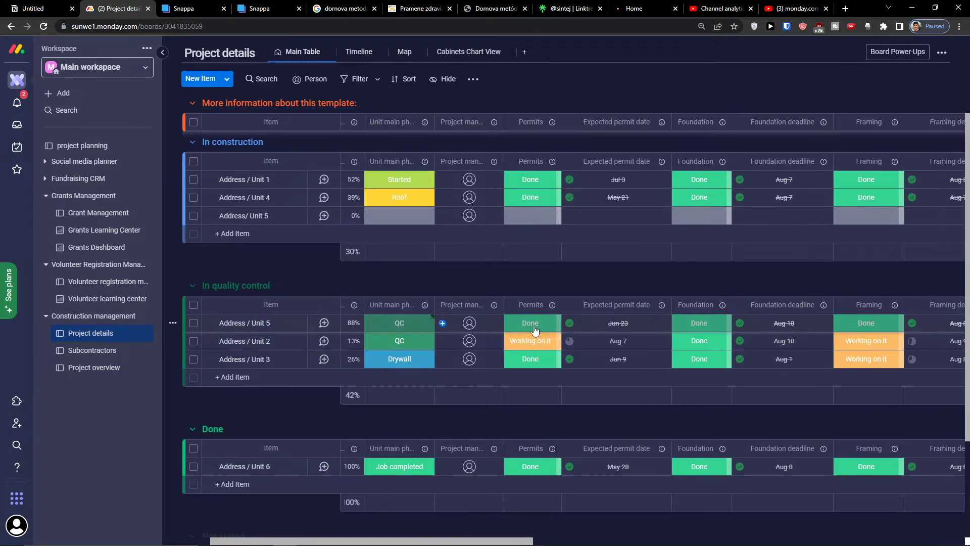
right_click(508, 537)
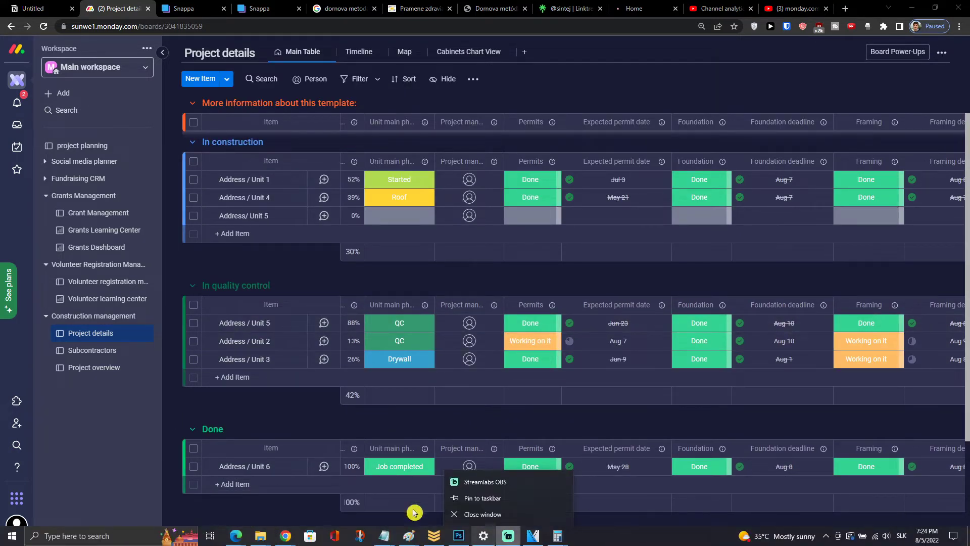
left_click(292, 504)
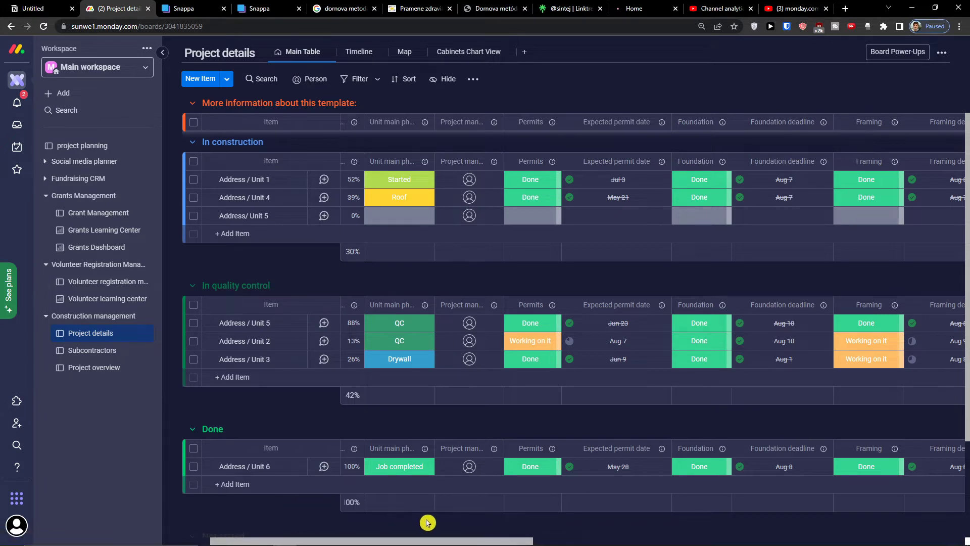
left_click_drag(428, 541, 893, 542)
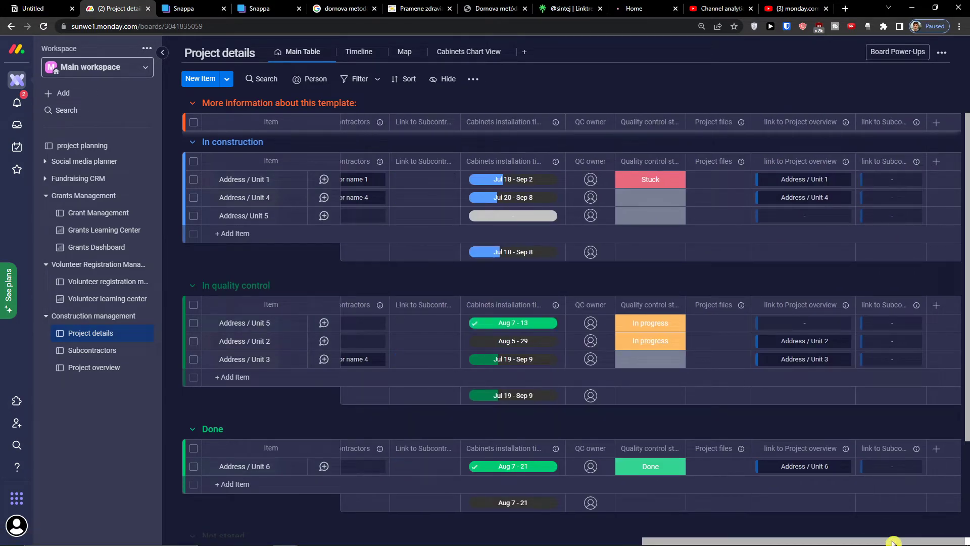
left_click_drag(893, 542, 310, 539)
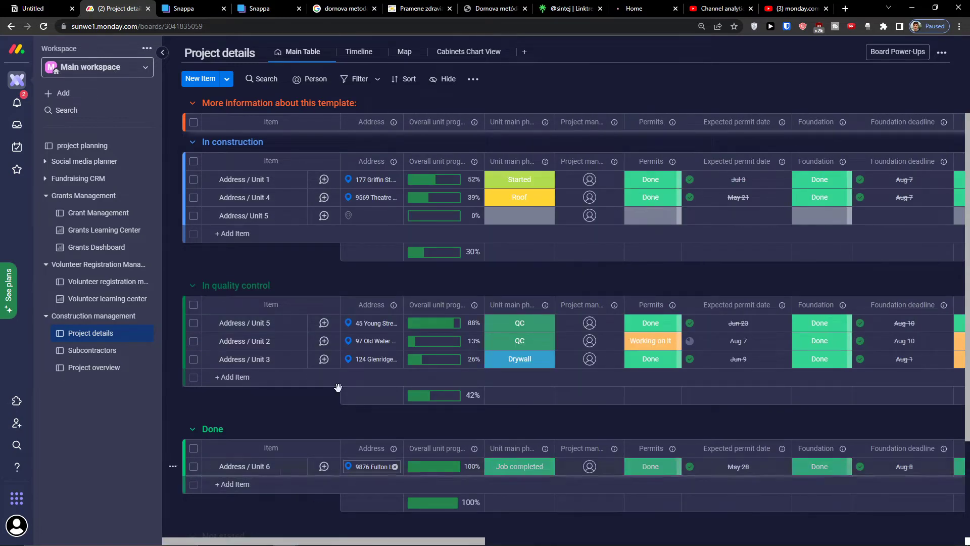
scroll(287, 60, "up", 3)
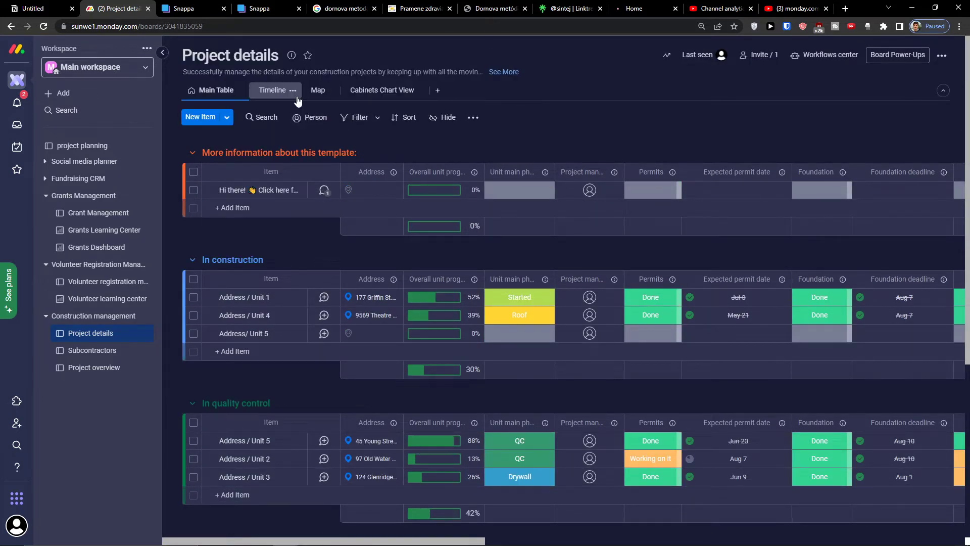
- View the board's timeline, then show units on the map and pan to the West Coast markers
left_click(273, 90)
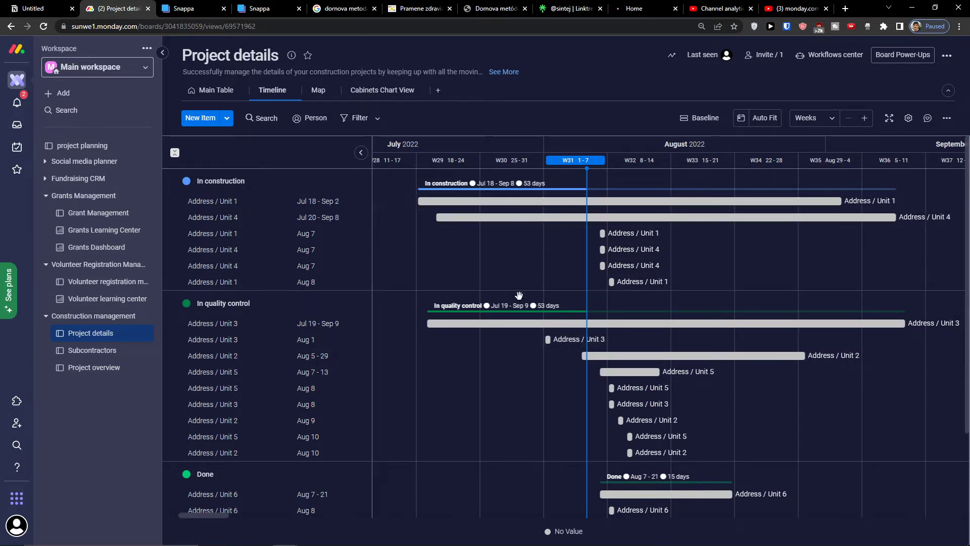
left_click(200, 92)
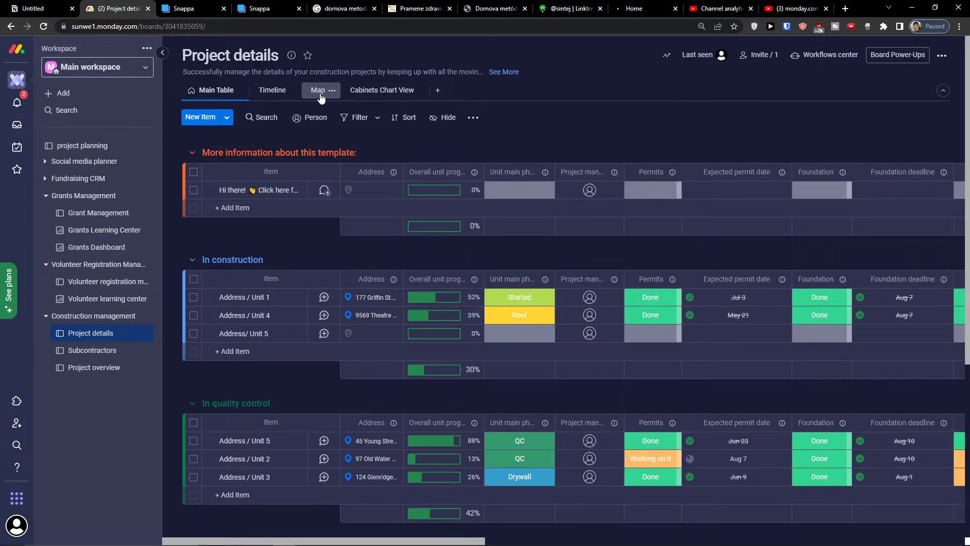
left_click(320, 94)
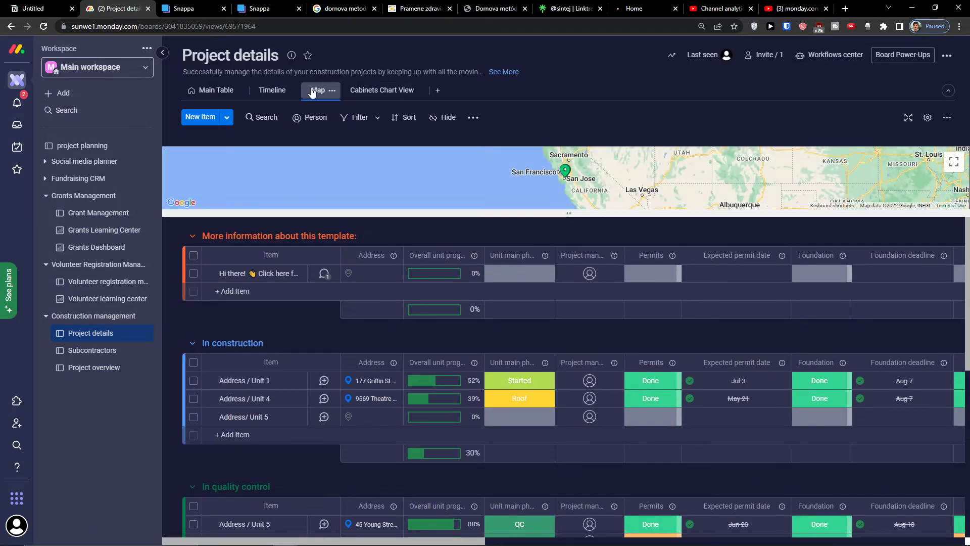
left_click_drag(352, 161, 715, 162)
scroll(716, 161, "down", 1)
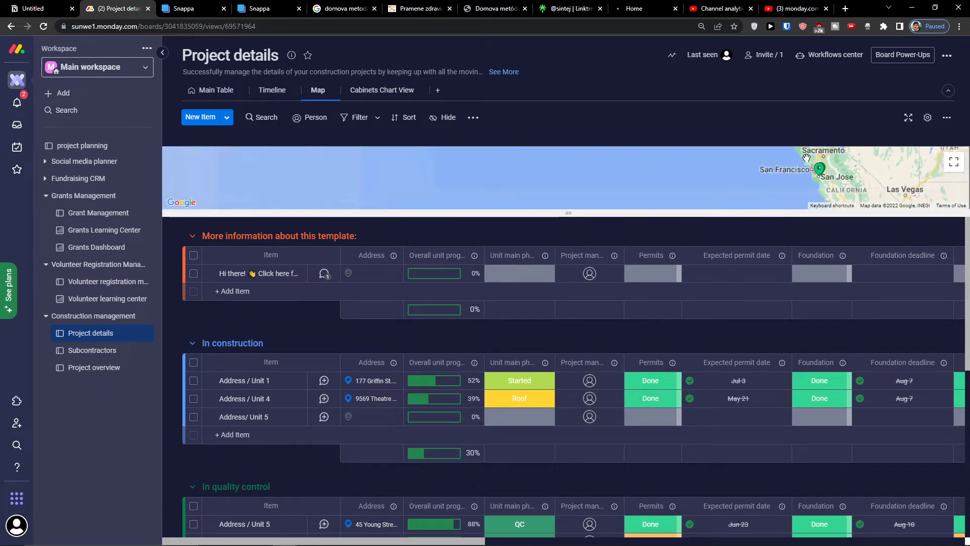
scroll(732, 179, "up", 1)
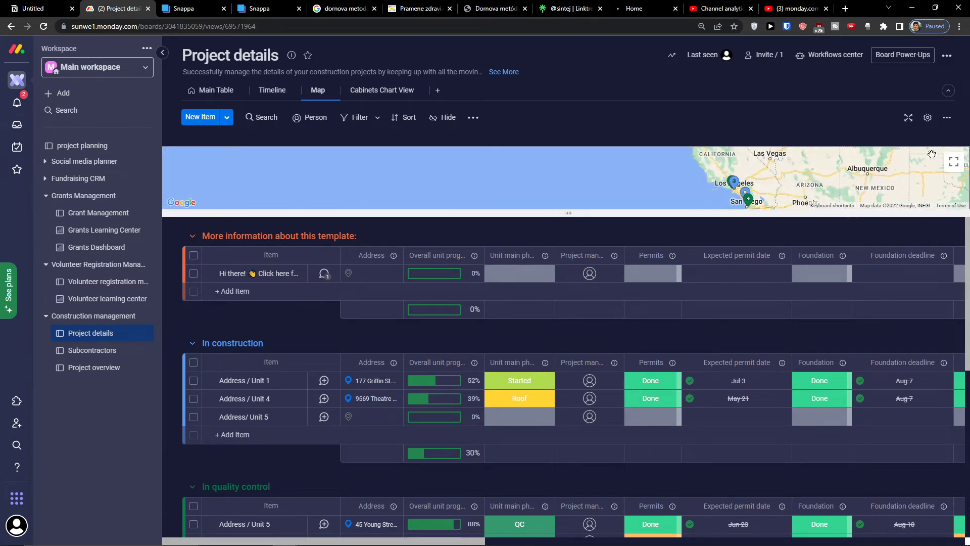
- Inspect southern California markers on the full-screen map, then open the Cabinets Chart View
left_click(948, 162)
scroll(558, 277, "up", 1)
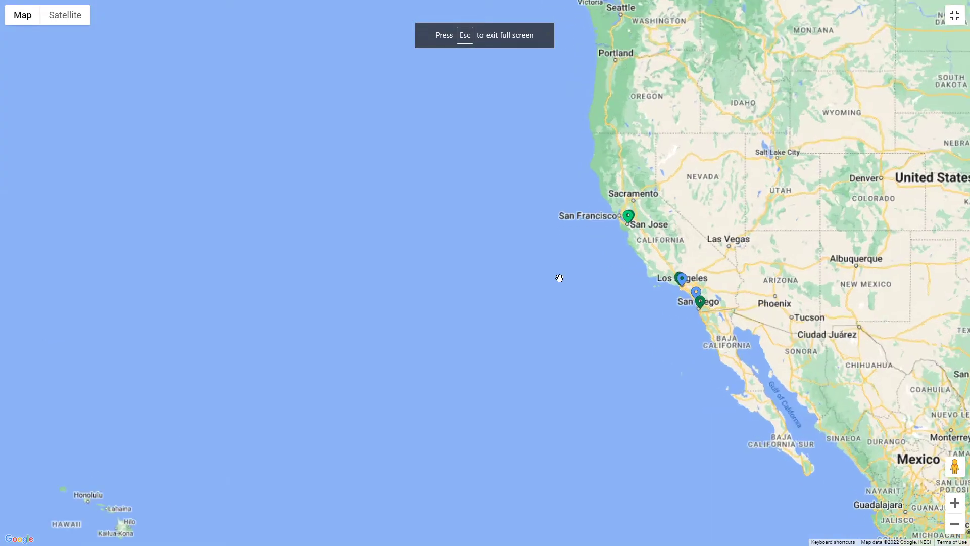
left_click_drag(855, 343, 700, 319)
scroll(700, 318, "up", 1)
scroll(488, 289, "up", 1)
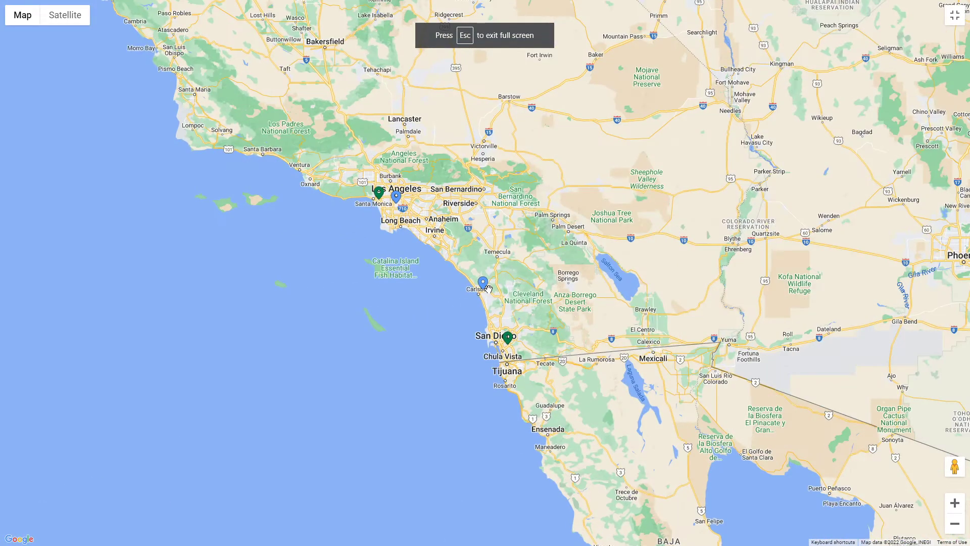
key("Escape")
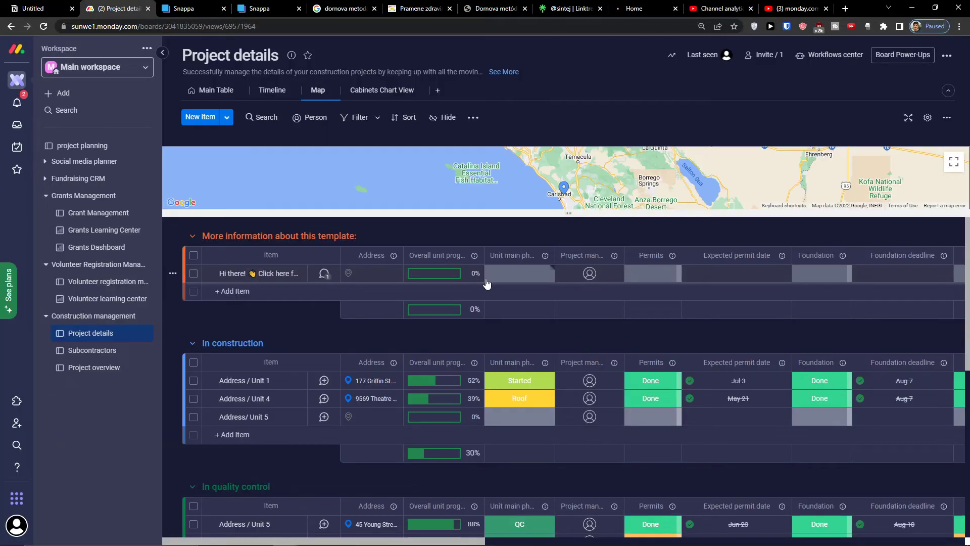
scroll(490, 420, "down", 2)
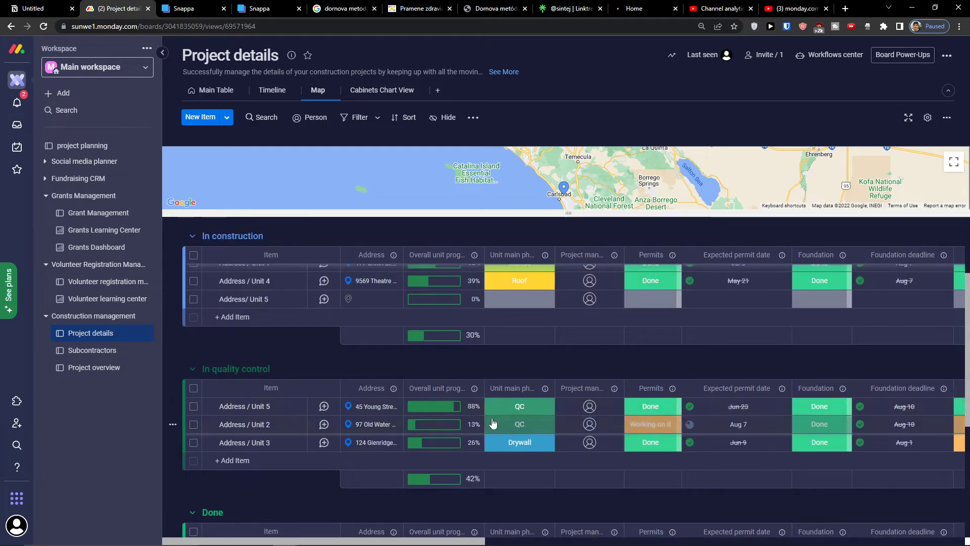
scroll(494, 422, "up", 2)
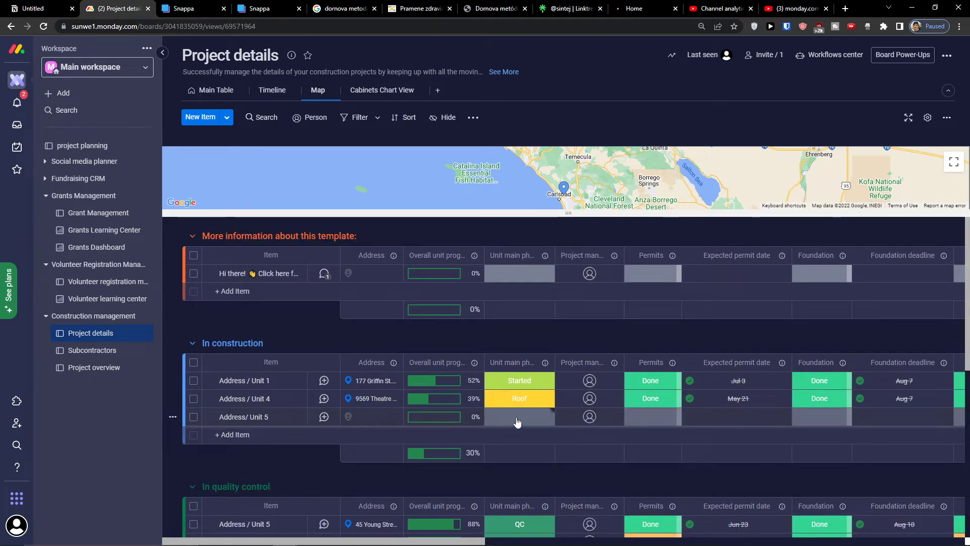
left_click(371, 91)
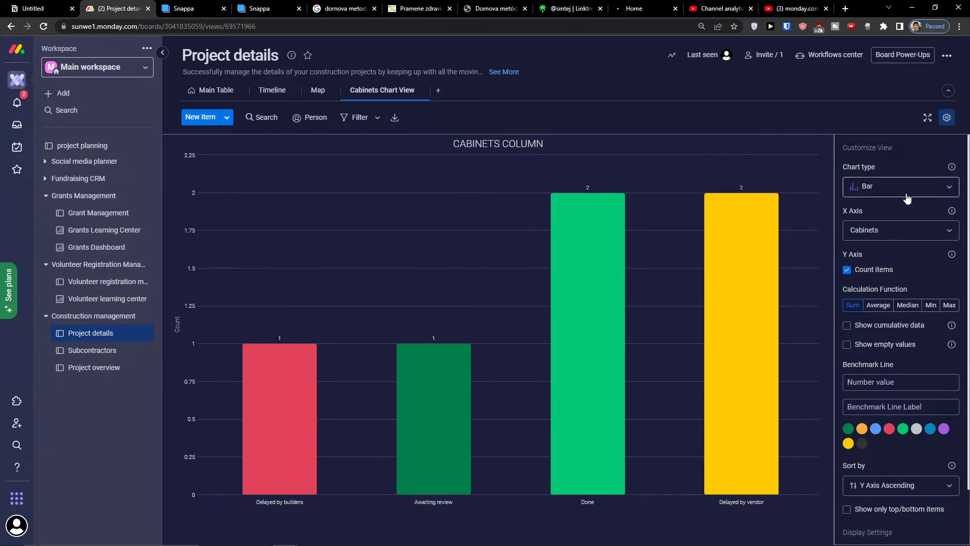
- Switch the chart's X axis to Exterior paint, then back to Cabinets
left_click(908, 231)
left_click(883, 345)
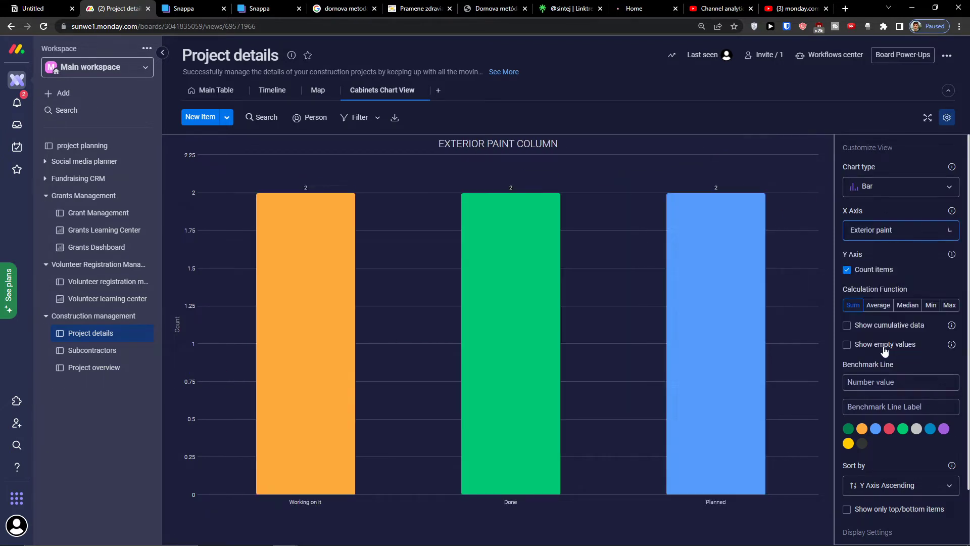
left_click(865, 234)
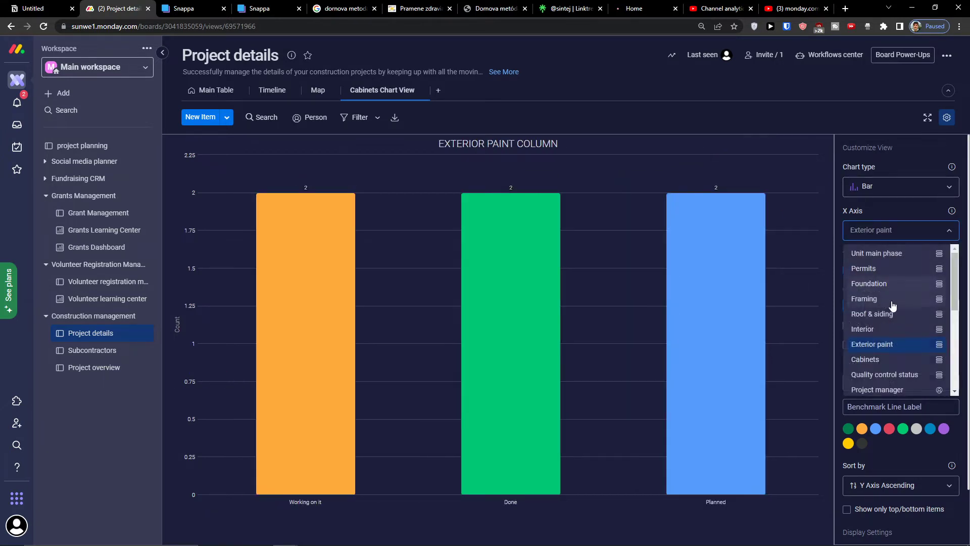
left_click(894, 363)
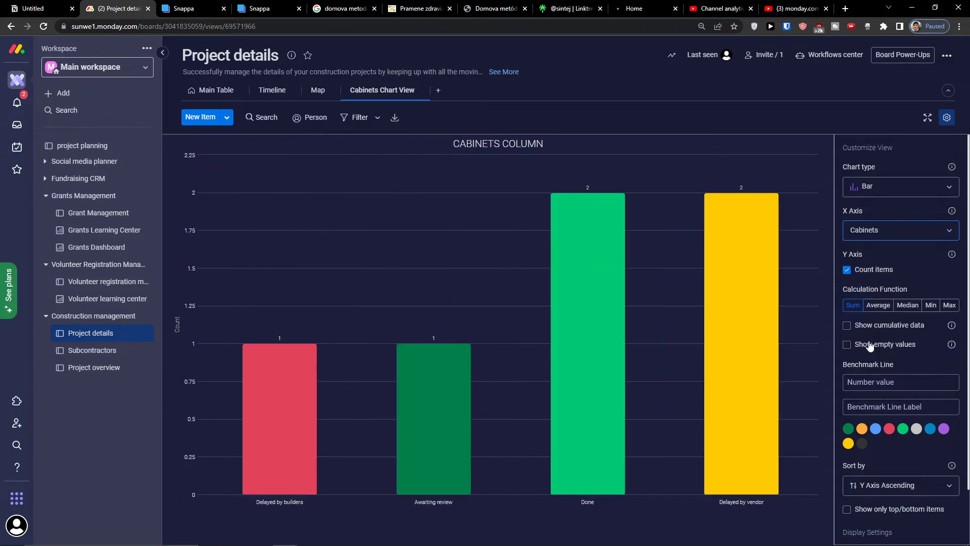
- Return to the Project details main table, then open the Subcontractors board
left_click(222, 90)
scroll(510, 404, "down", 5)
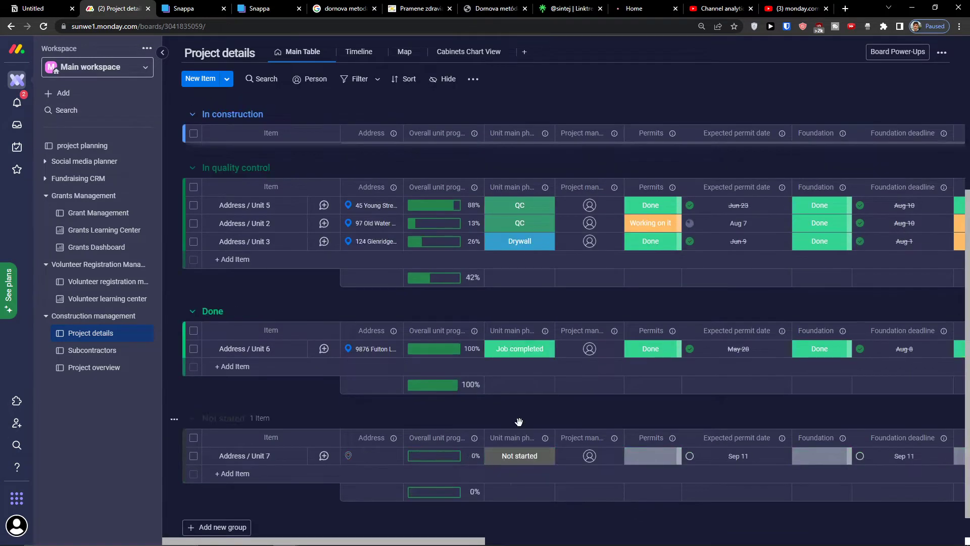
scroll(519, 422, "up", 5)
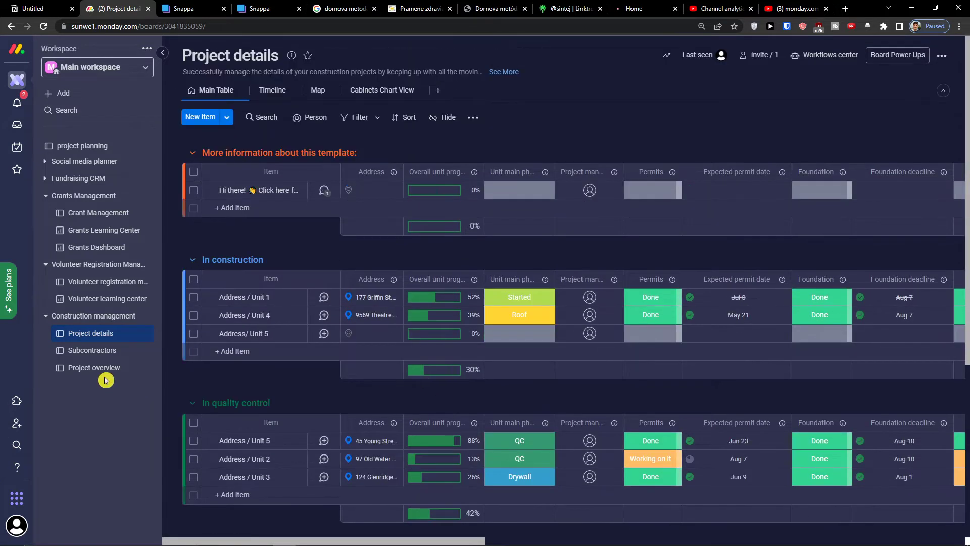
left_click(95, 352)
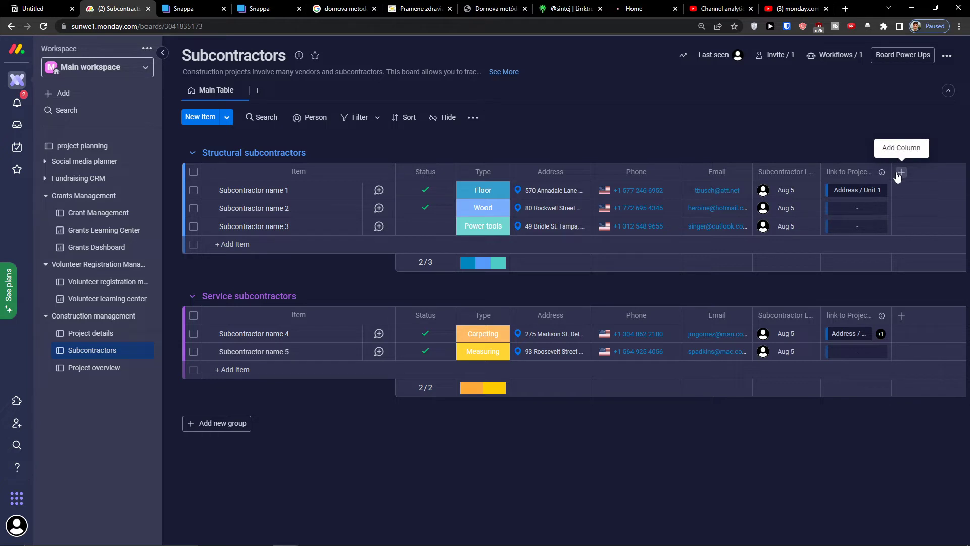
- Open the Project overview board from the sidebar
left_click(87, 368)
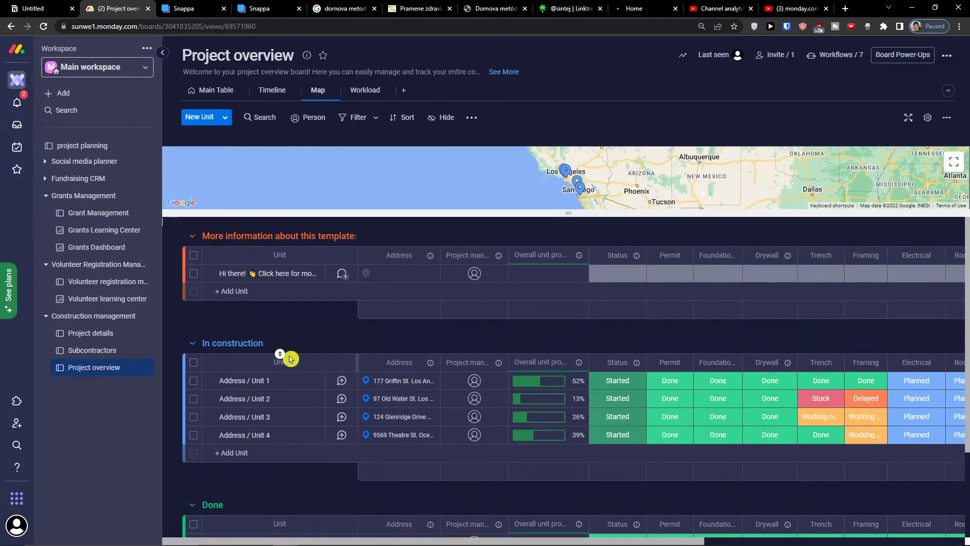
- Scroll through the Project overview board, then open Project details and scroll its table sideways
scroll(421, 343, "down", 2)
scroll(405, 343, "up", 2)
scroll(300, 343, "down", 2)
scroll(298, 426, "up", 2)
scroll(670, 505, "down", 2)
scroll(655, 476, "up", 2)
left_click(77, 333)
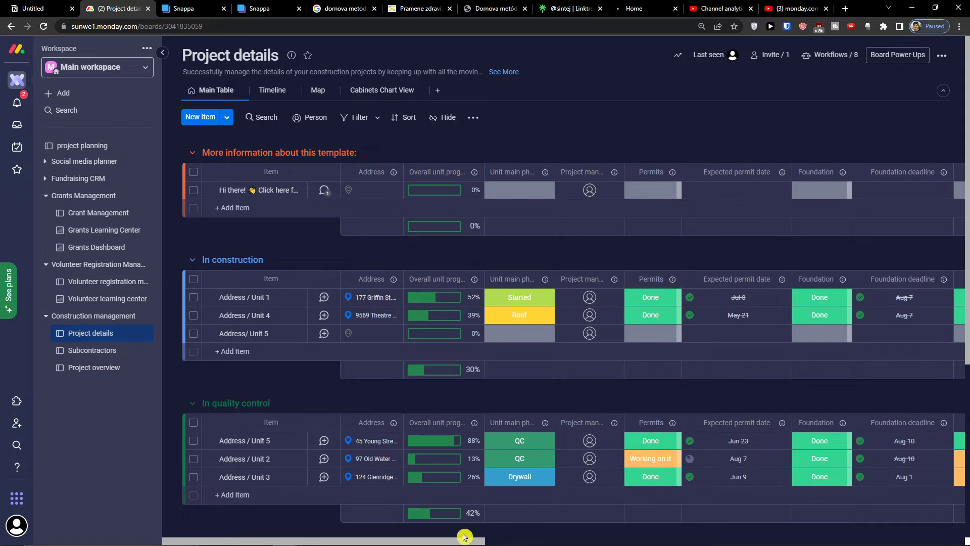
left_click_drag(460, 540, 484, 540)
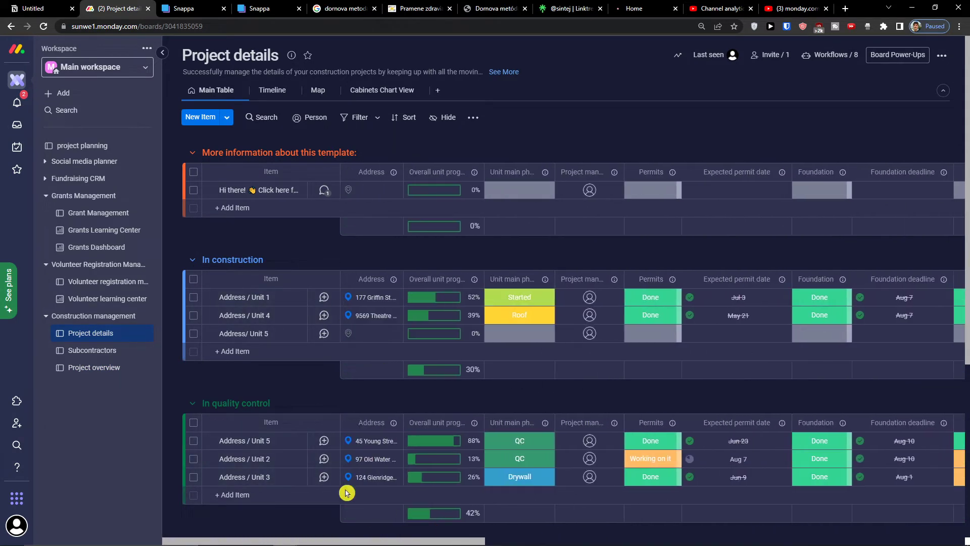
- Back on Project overview, view Unit 1's Electrical status choices without changing anything
left_click(95, 368)
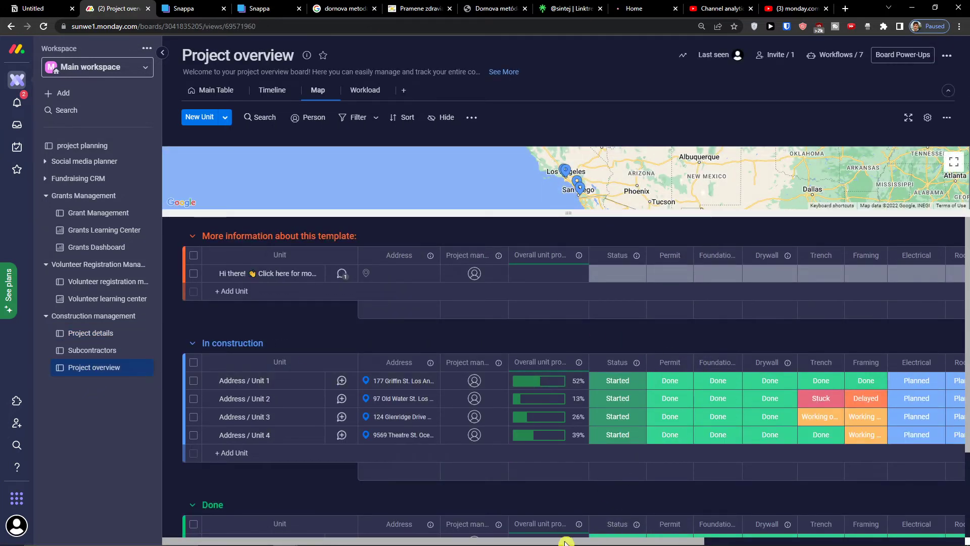
left_click_drag(565, 540, 685, 540)
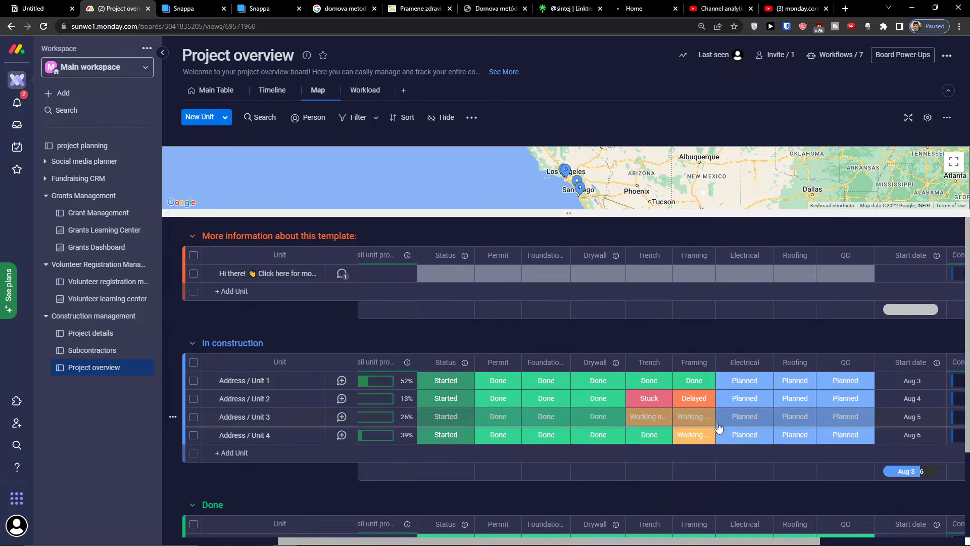
left_click(712, 497)
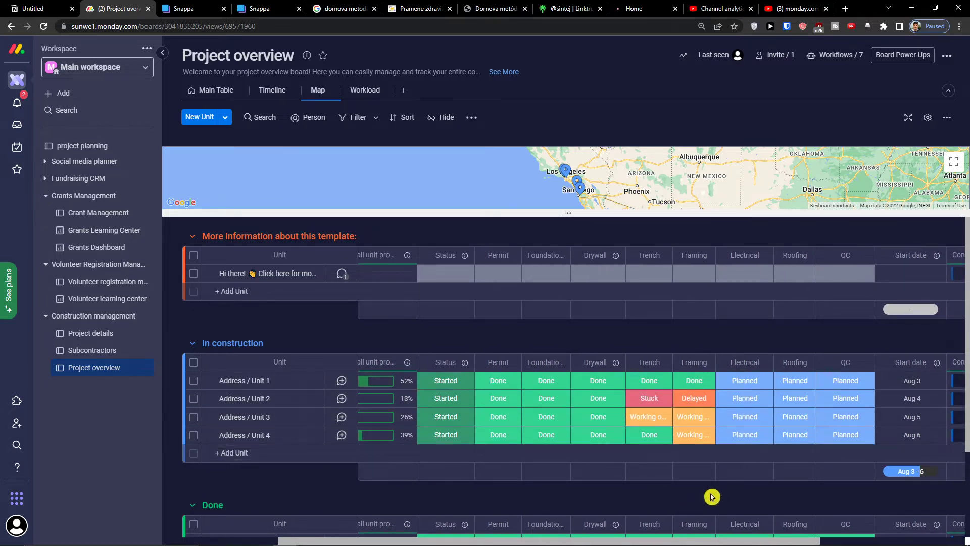
left_click_drag(672, 541, 788, 537)
left_click(562, 381)
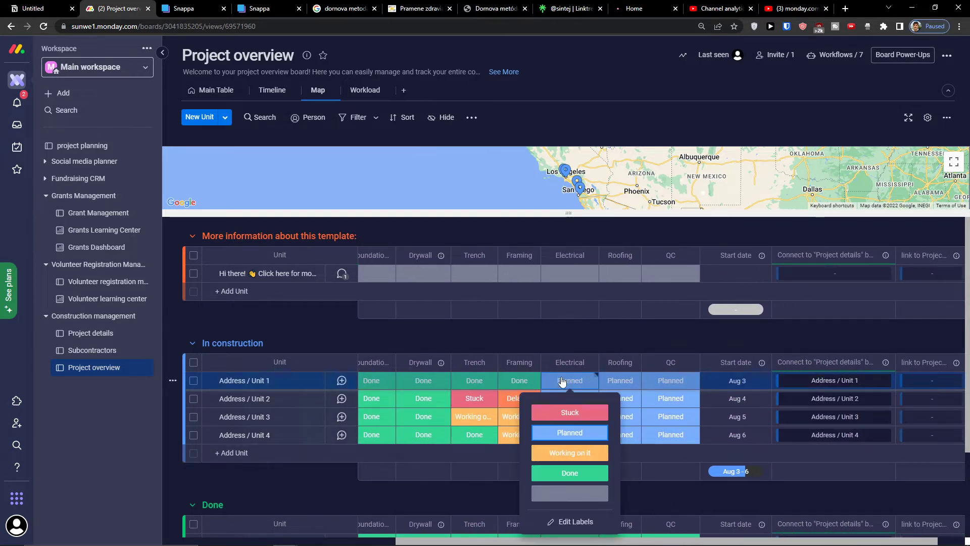
left_click(659, 493)
left_click_drag(692, 539, 778, 524)
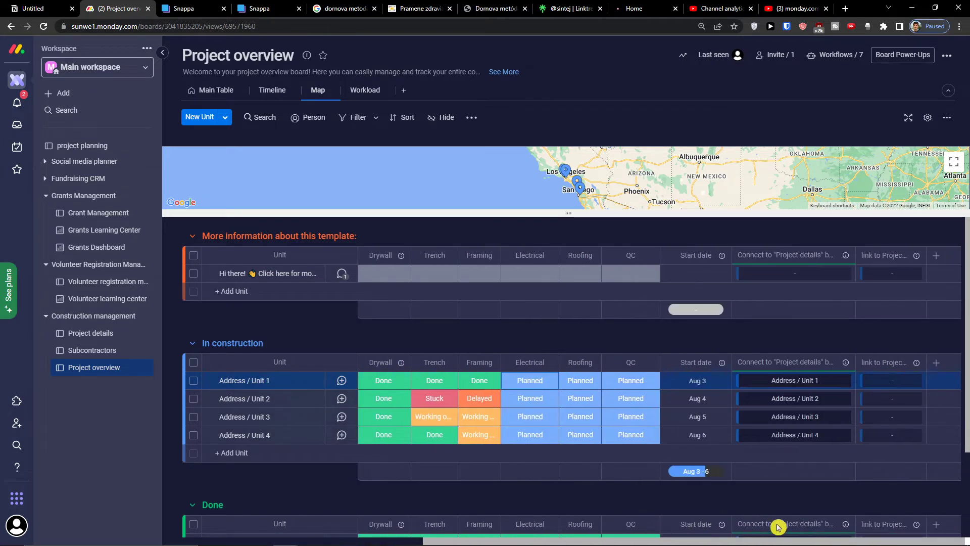
- Glance at the Subcontractors board, return to Project overview, and open the Add menu
left_click(76, 351)
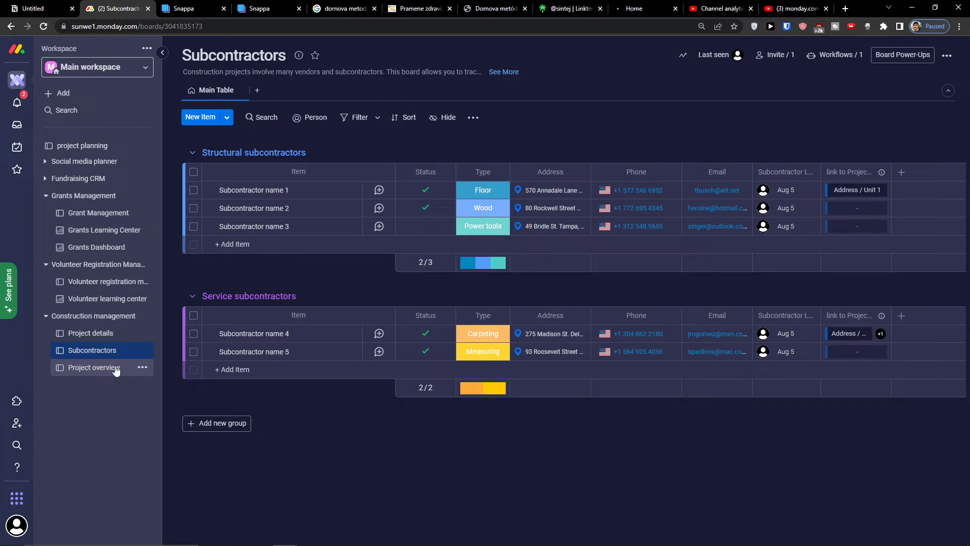
left_click(115, 371)
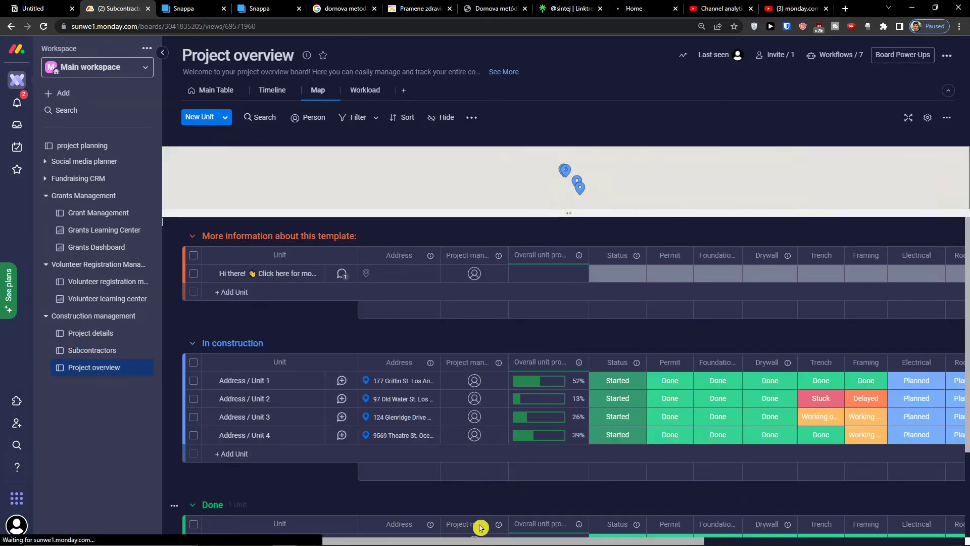
mouse_move(475, 541)
left_mouse_down()
mouse_move(652, 543)
mouse_move(463, 526)
left_mouse_up()
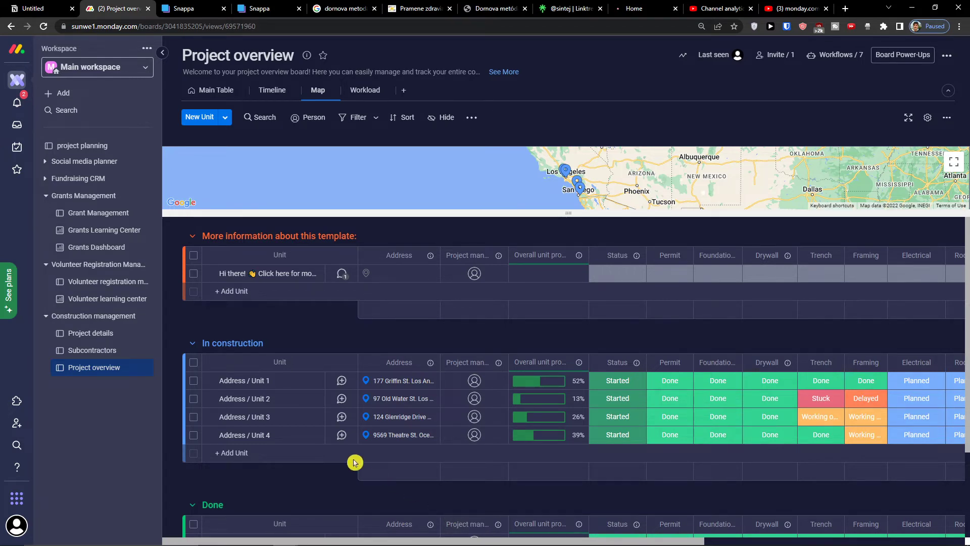
scroll(355, 463, "down", 2)
scroll(349, 458, "up", 2)
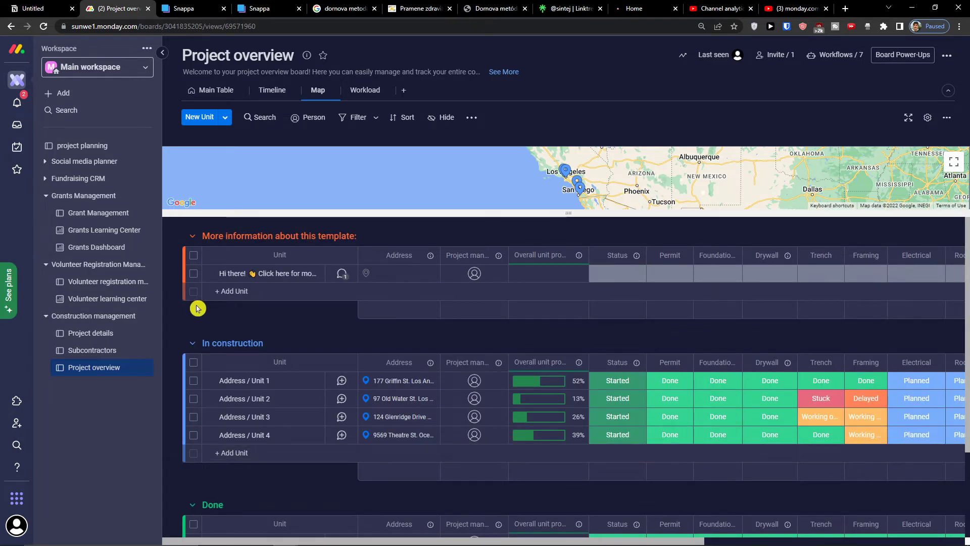
left_click(117, 96)
- Create a Construction project progress tracking board from the Construction project tracking template
left_click(204, 151)
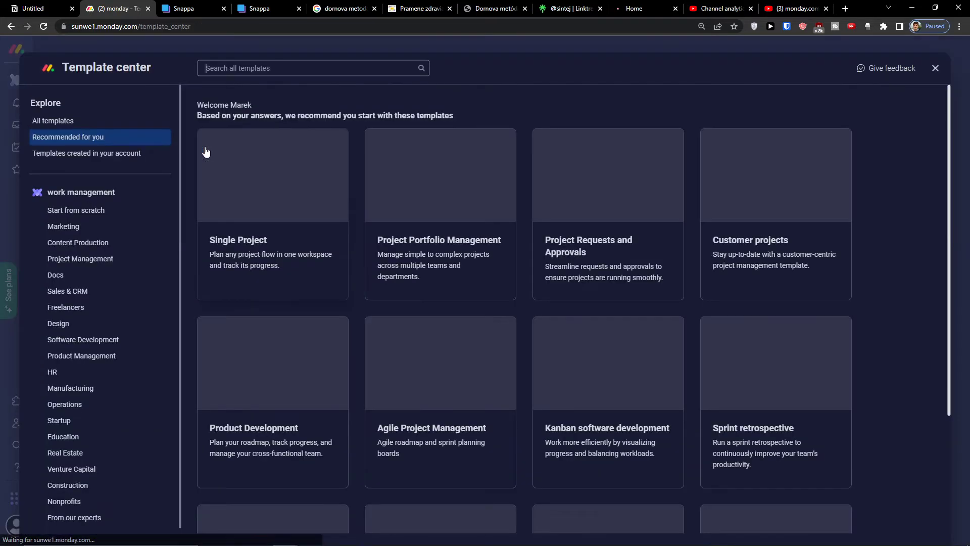
left_click(101, 484)
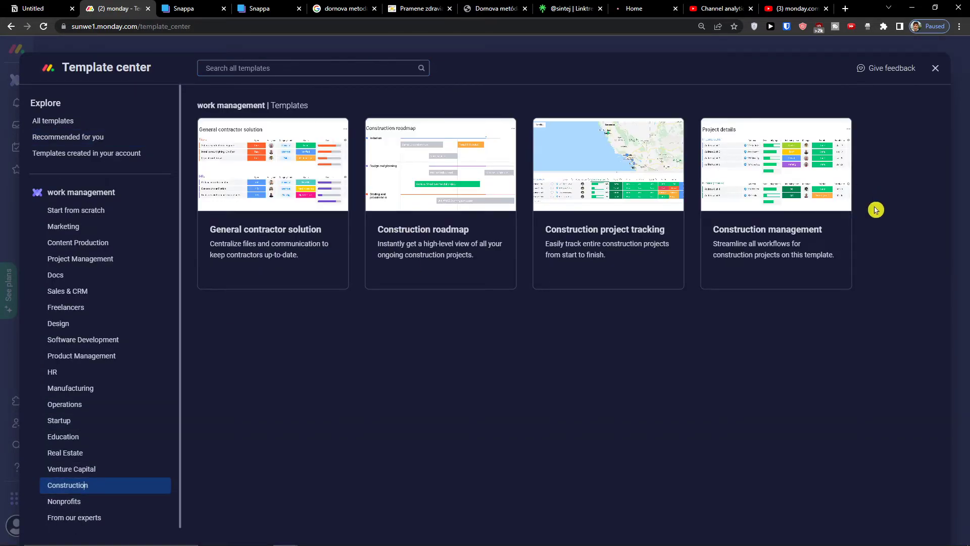
left_click(590, 268)
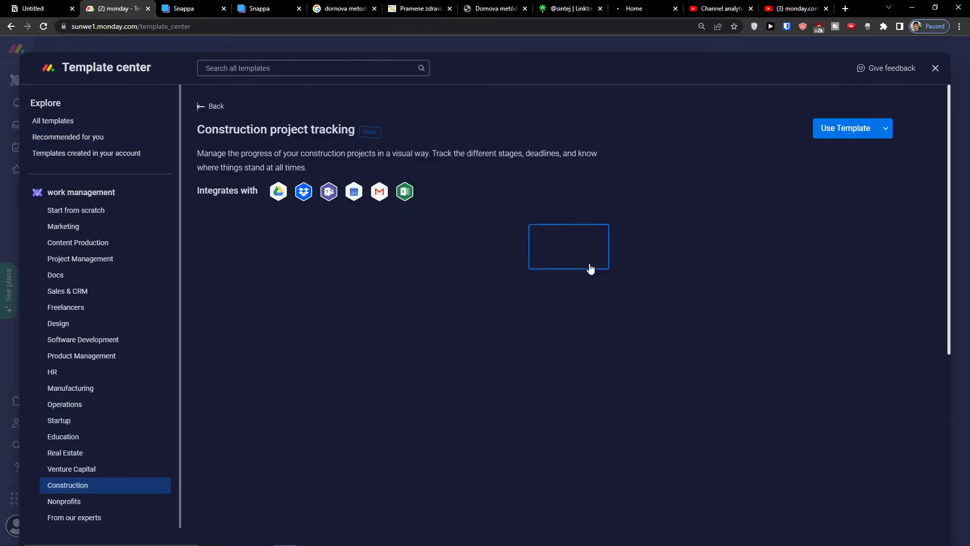
left_click(854, 128)
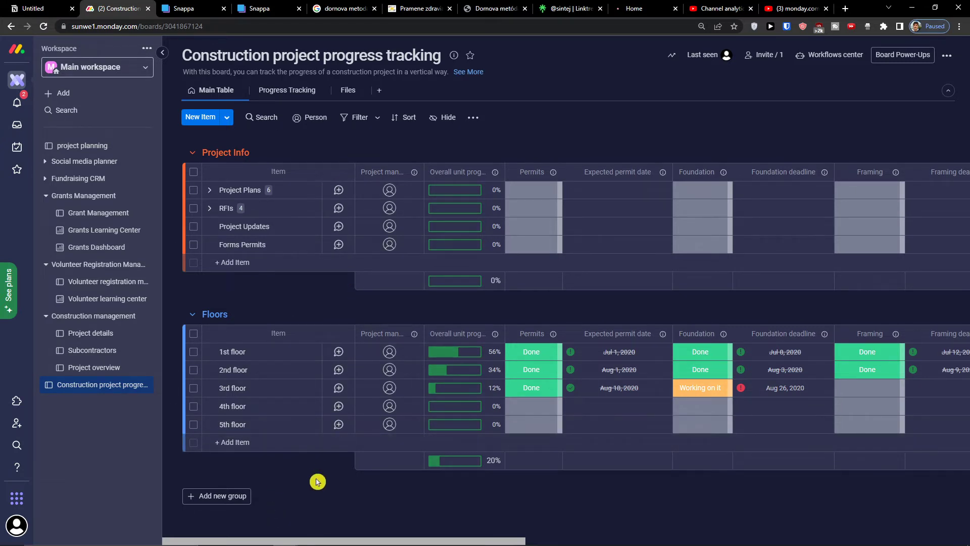
left_click(209, 209)
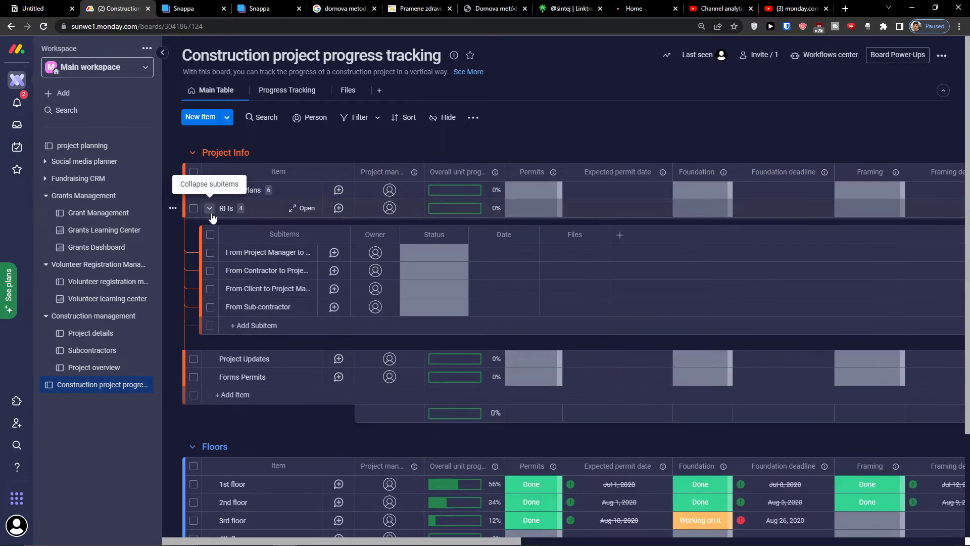
left_click(209, 208)
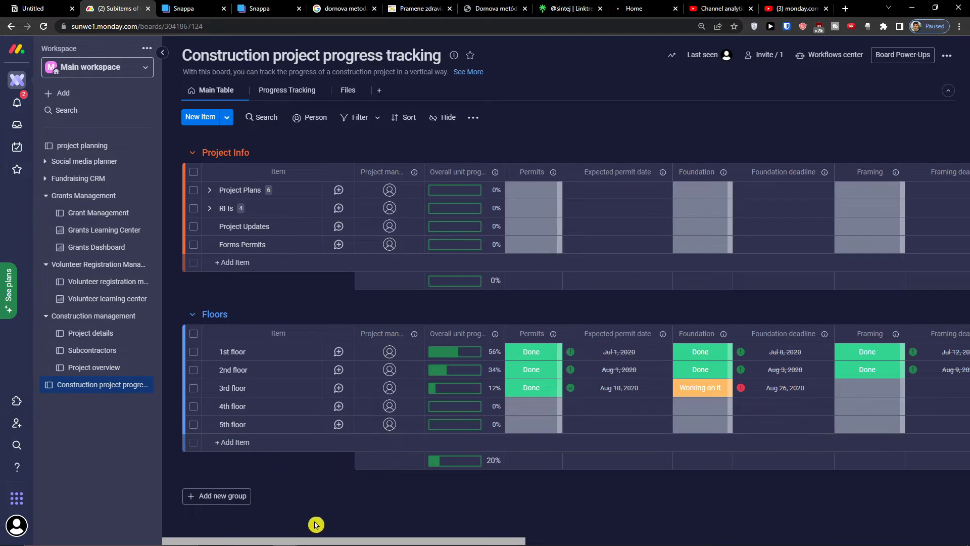
left_click_drag(341, 541, 340, 520)
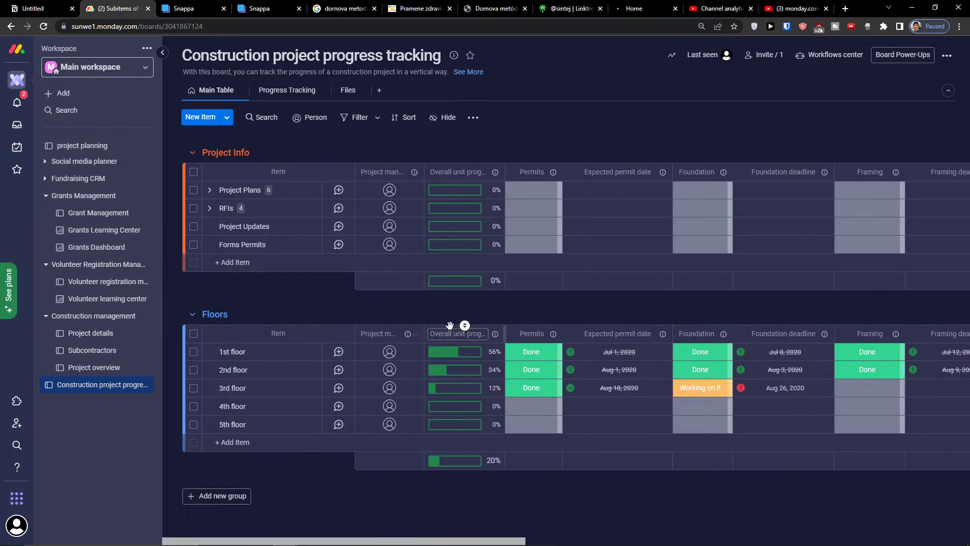
left_click(293, 92)
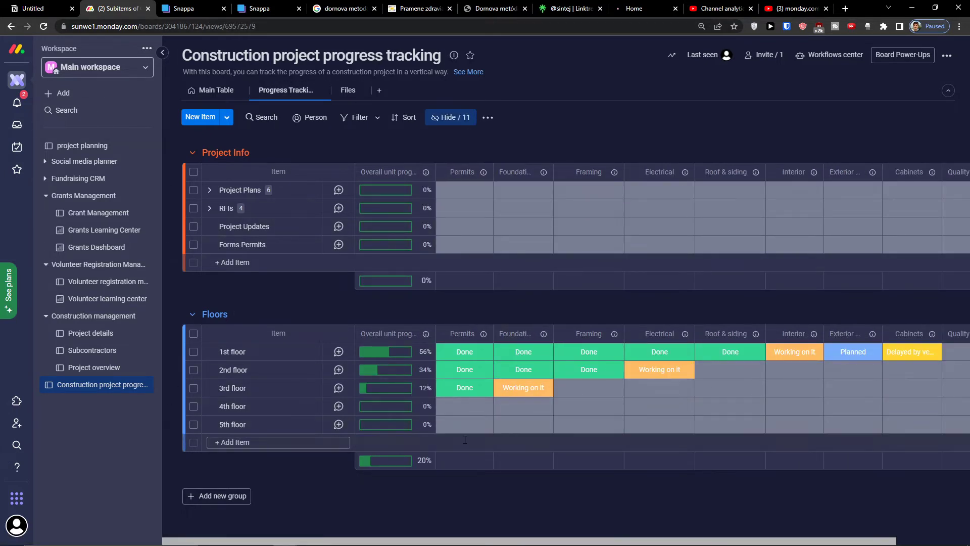
- Scroll the Progress Tracking table and check its column options without changing them
left_click_drag(428, 541, 489, 455)
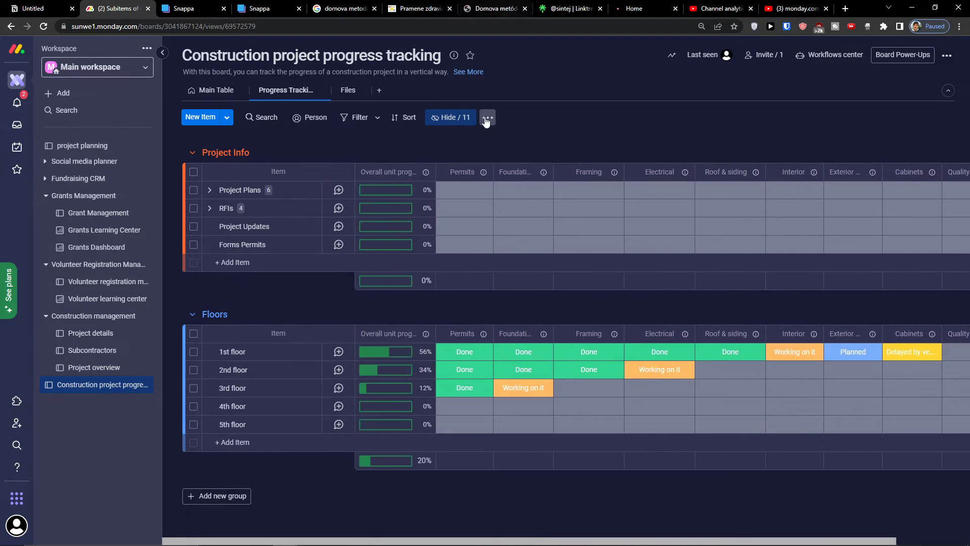
left_click(461, 125)
left_click(461, 126)
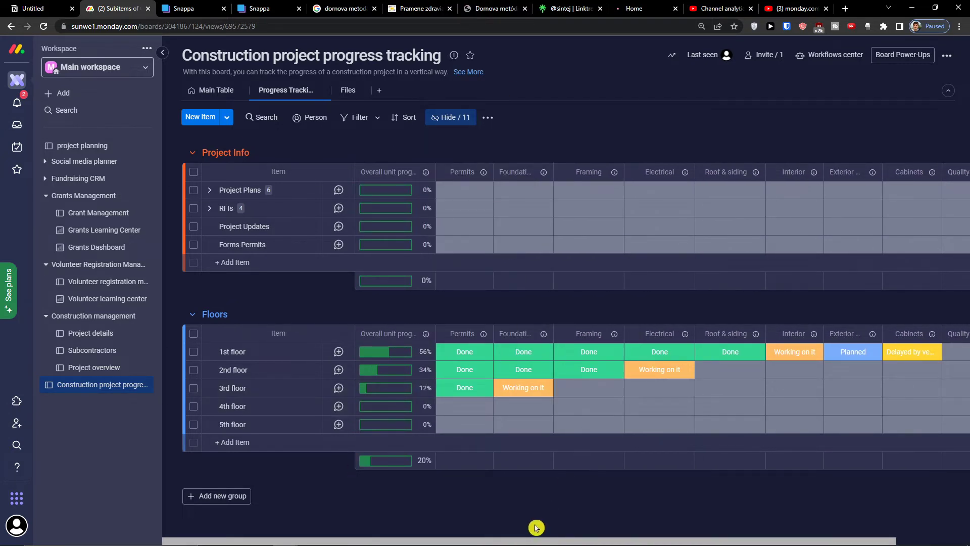
left_click_drag(511, 541, 411, 528)
- Set the 3rd floor's Electrical and Framing statuses to Working on it
left_click(569, 391)
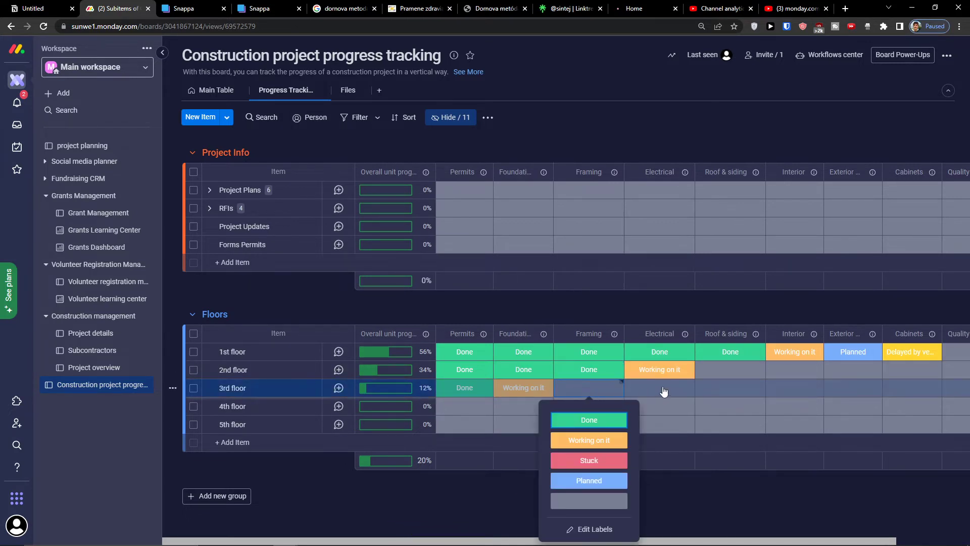
left_click(663, 391)
left_click(660, 439)
left_click(589, 392)
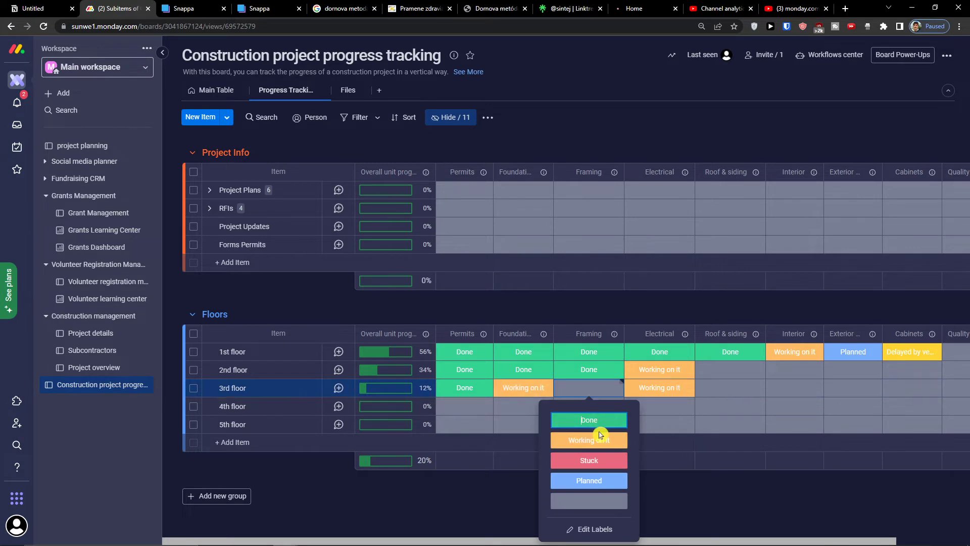
left_click(599, 438)
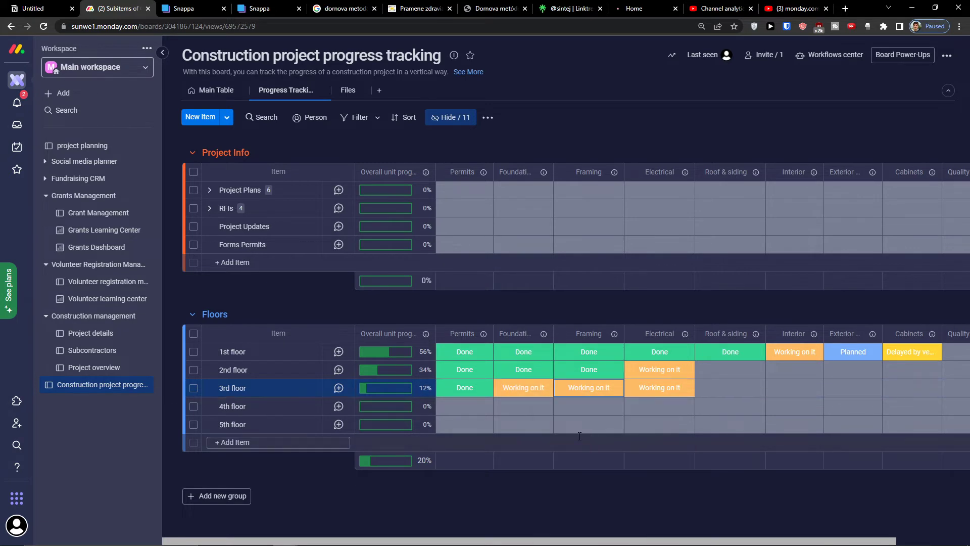
left_click(99, 333)
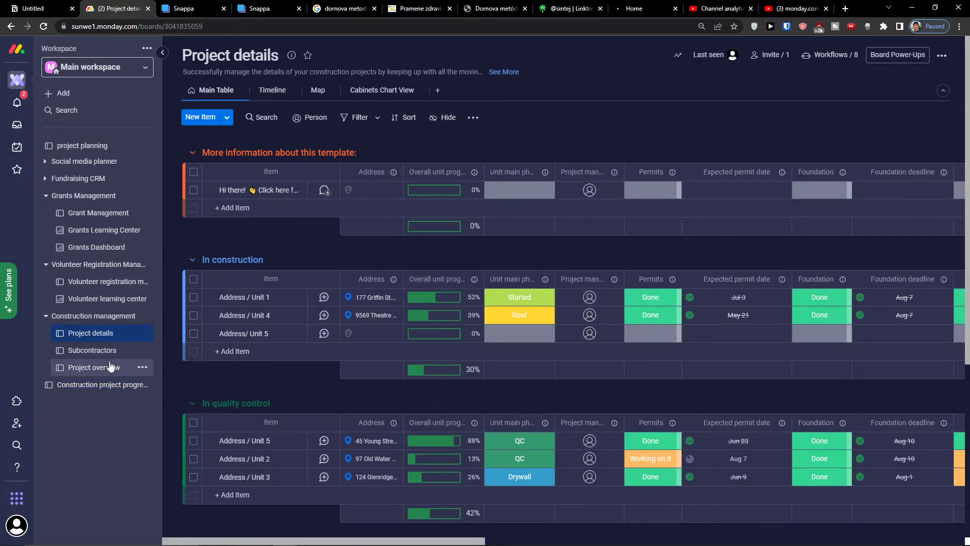
- Open the Project overview board and scroll across its table
left_click(112, 370)
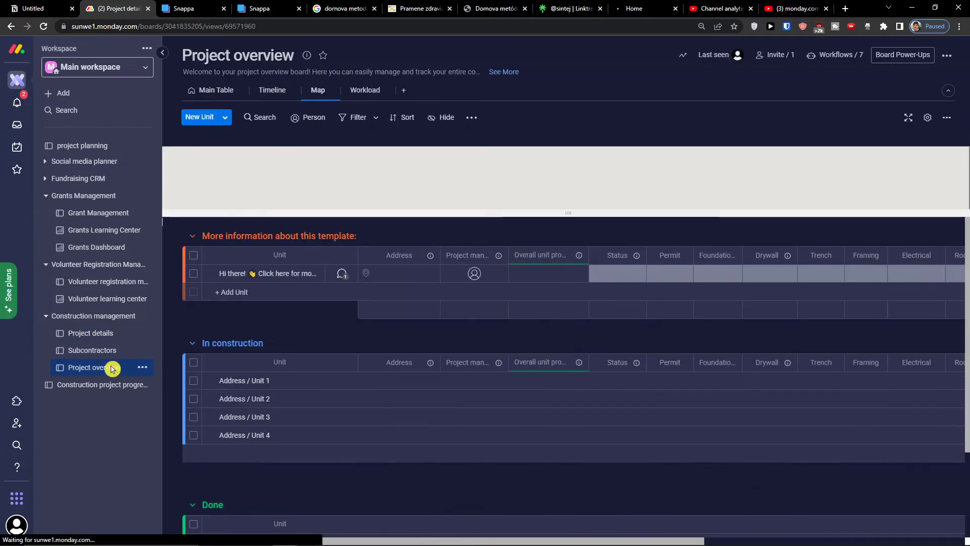
scroll(528, 466, "down", 3)
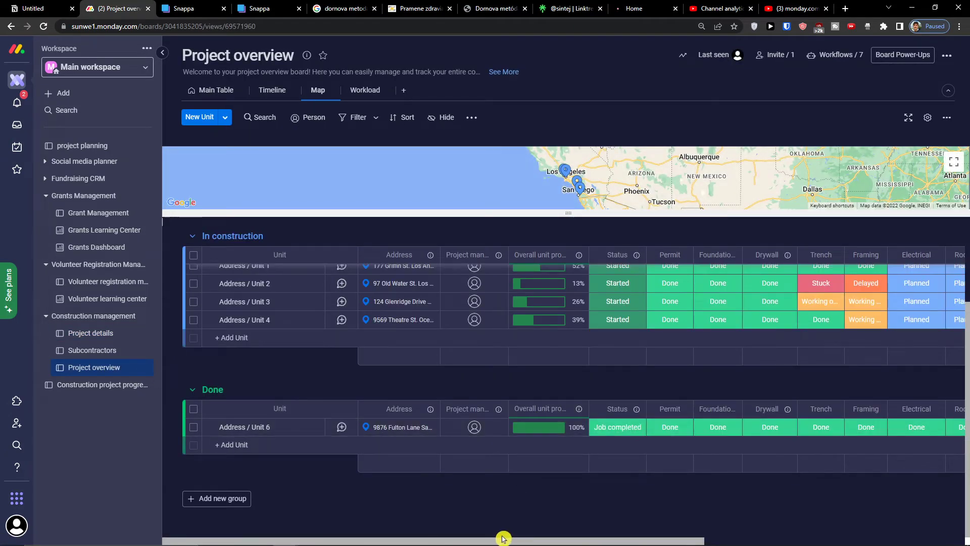
left_click_drag(504, 538, 657, 538)
scroll(653, 468, "up", 3)
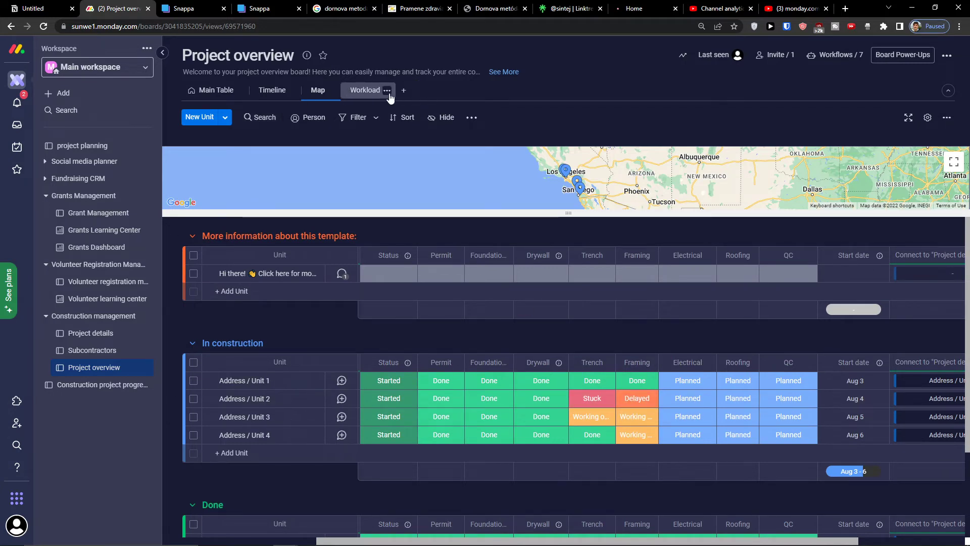
- Add a Kanban view whose cards are grouped by the Framing column
left_click(387, 91)
left_click(404, 94)
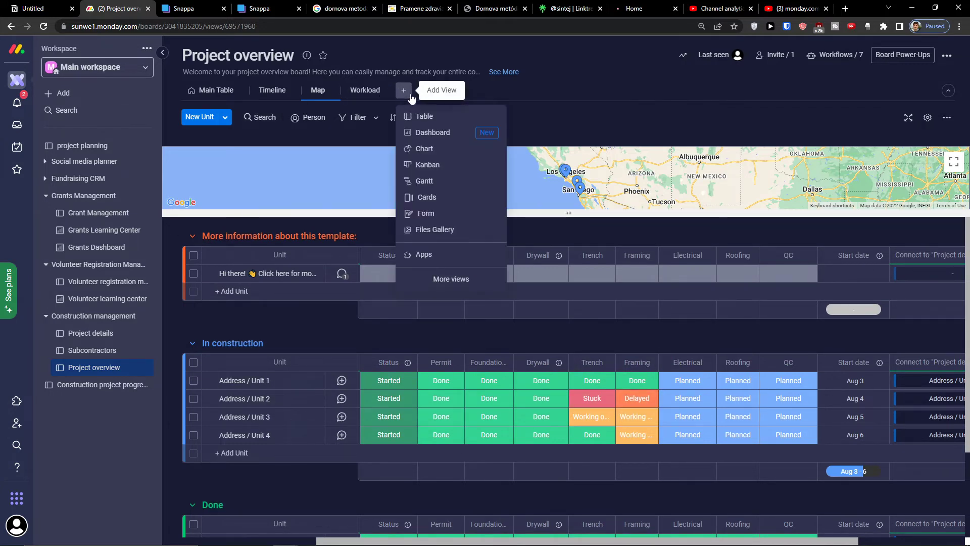
left_click(440, 166)
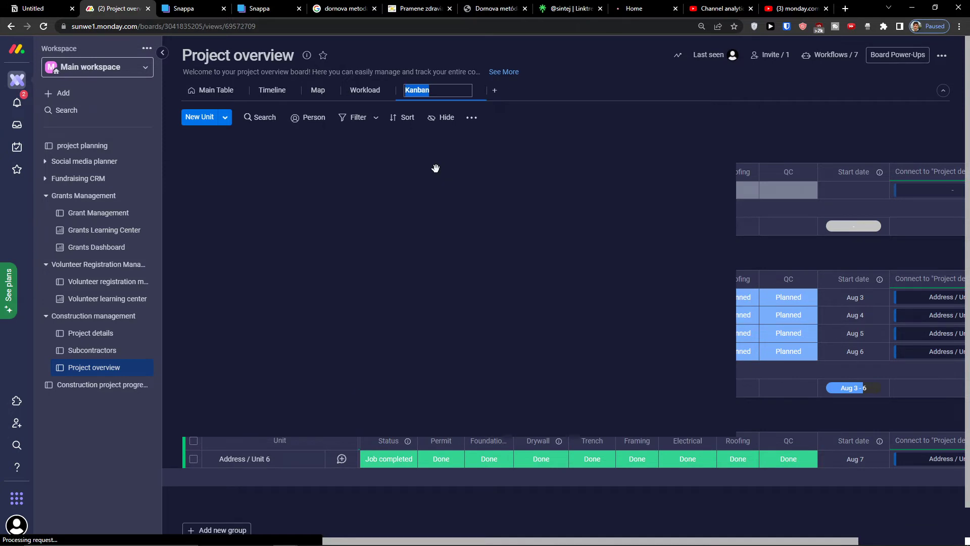
left_click(891, 201)
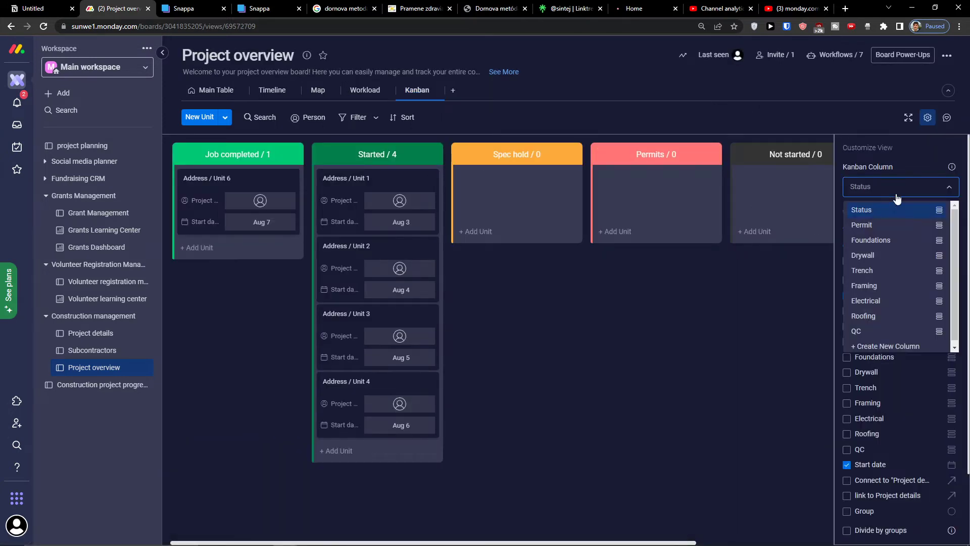
left_click(784, 282)
left_click(857, 196)
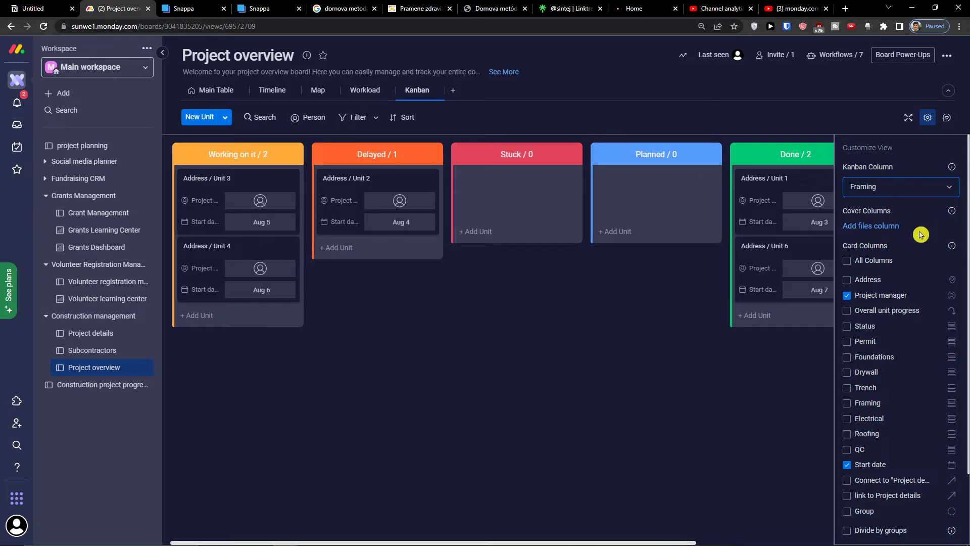
left_click(885, 194)
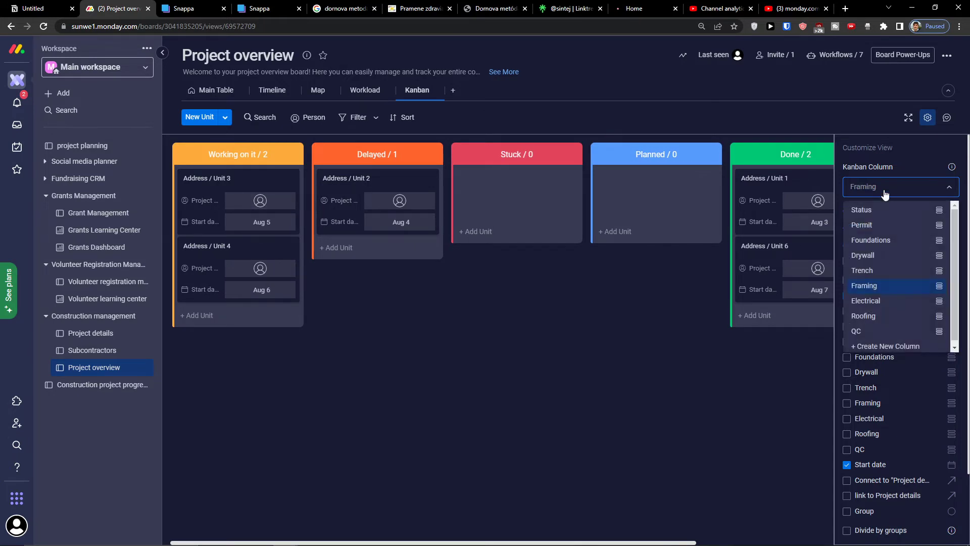
left_click(650, 426)
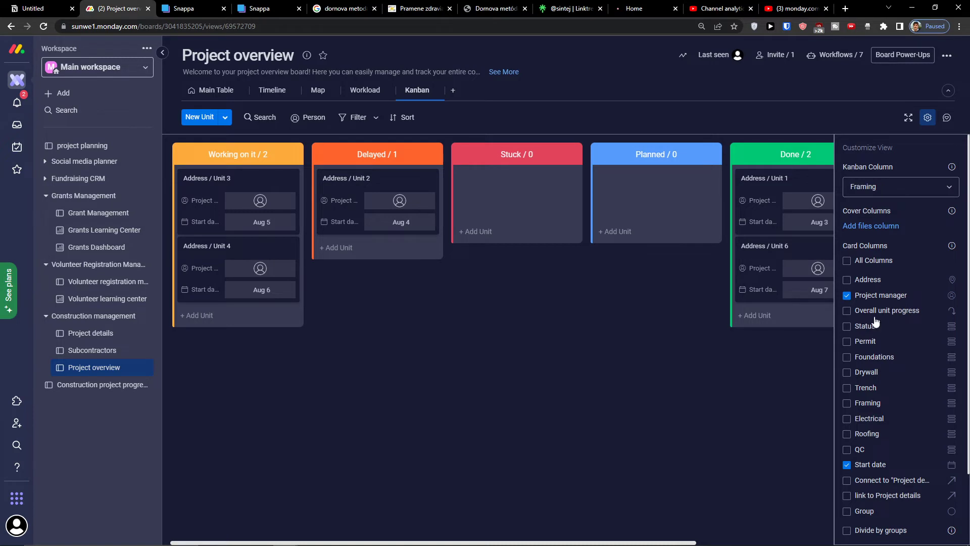
scroll(876, 329, "down", 2)
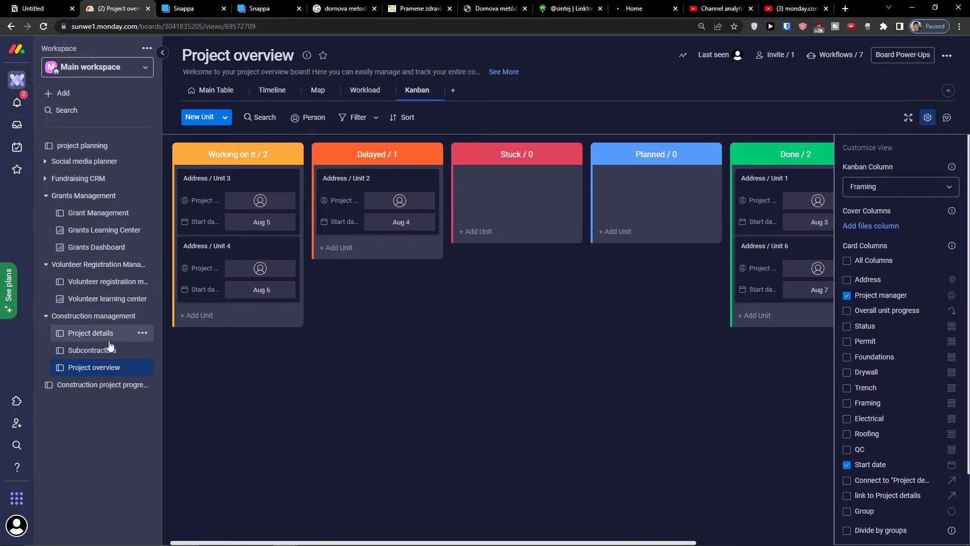
- Show the Construction project progress tracking board's main table and start a new item in Floors
left_click(104, 385)
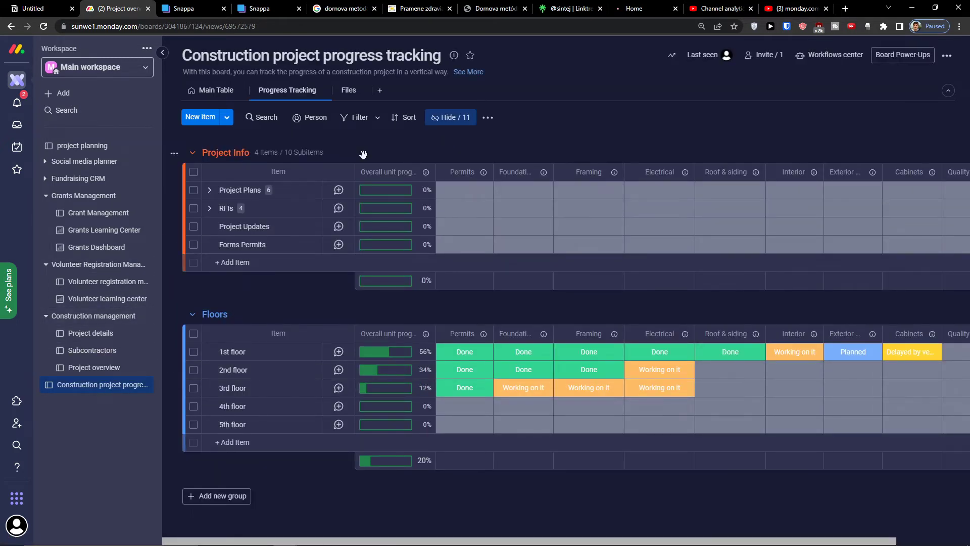
left_click(206, 96)
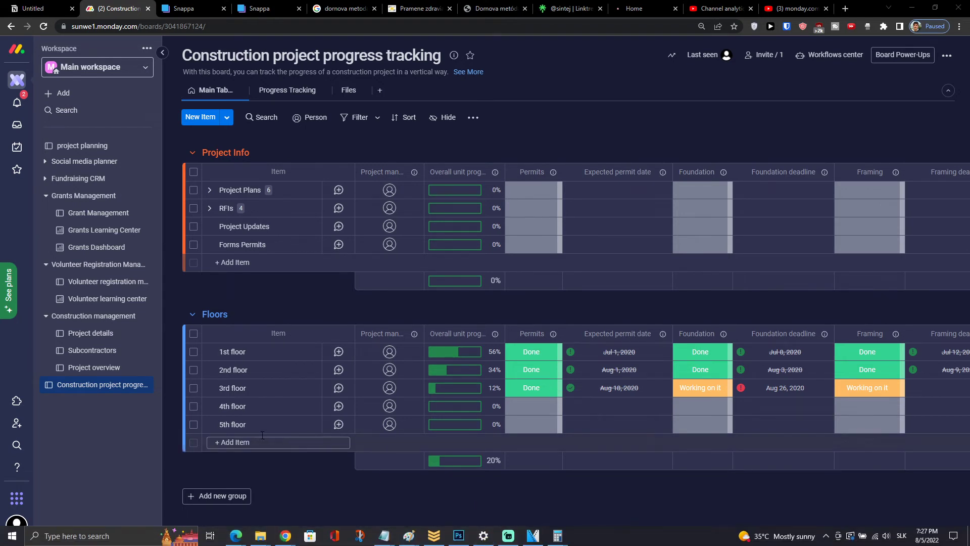
left_click(462, 439)
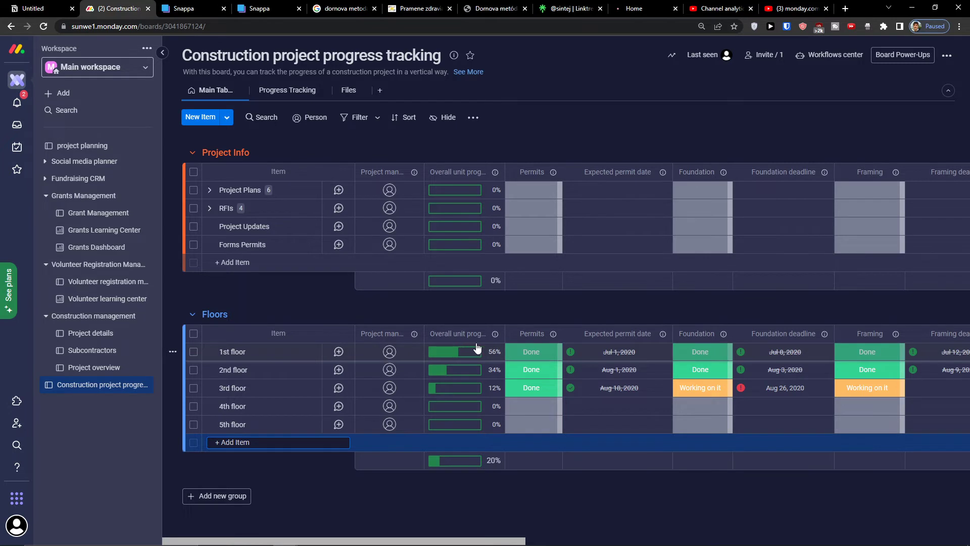
left_click(486, 539)
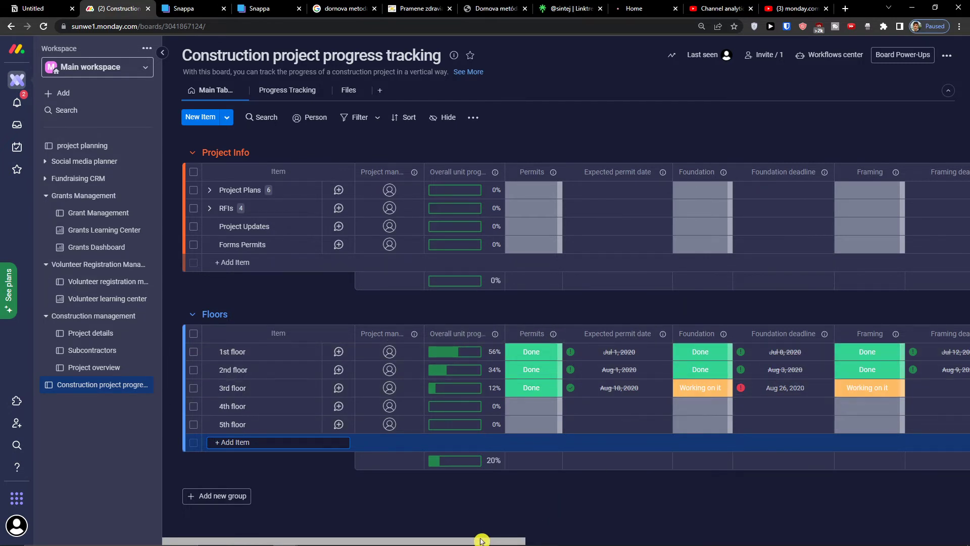
mouse_move(481, 541)
left_mouse_down()
mouse_move(531, 539)
mouse_move(480, 539)
left_mouse_up()
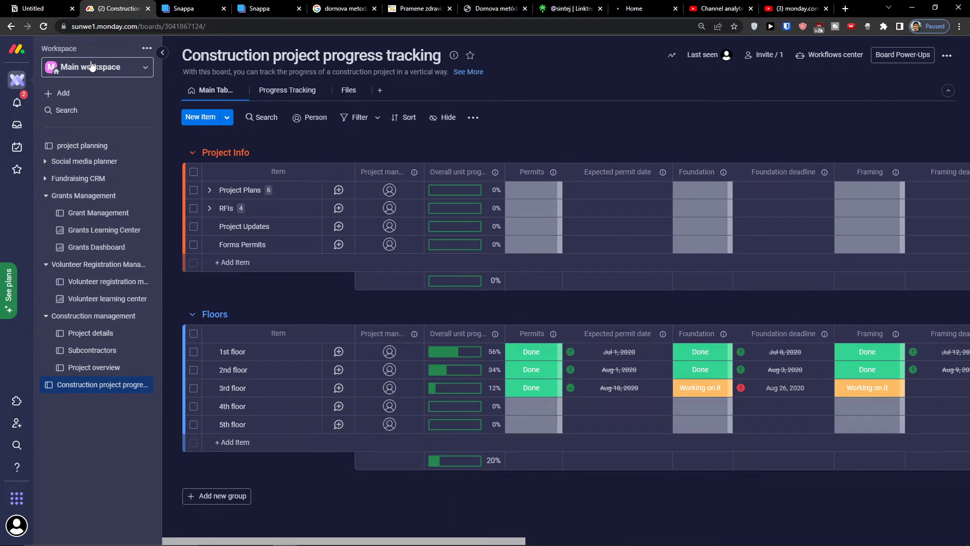
left_click(61, 93)
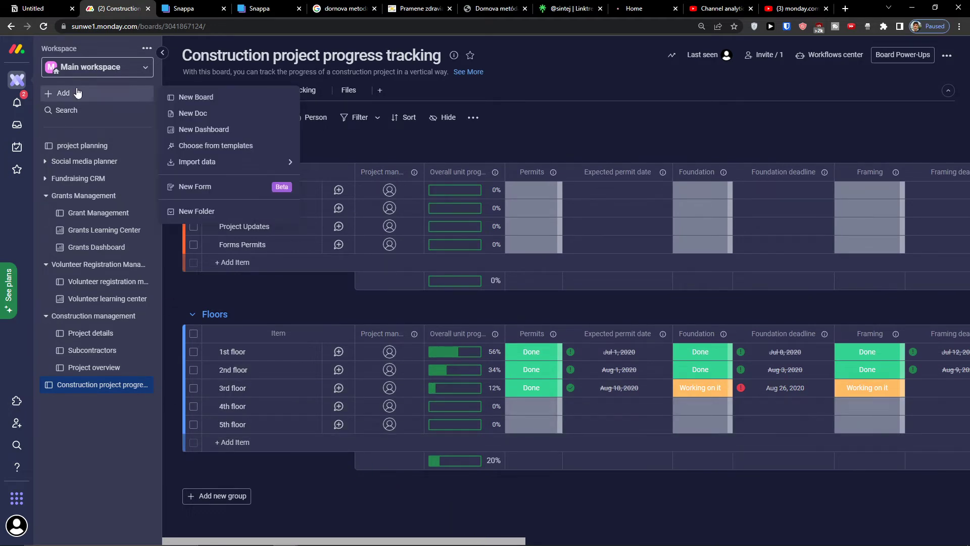
- Pick the General contractor solution template from the Construction category and use it
left_click(201, 152)
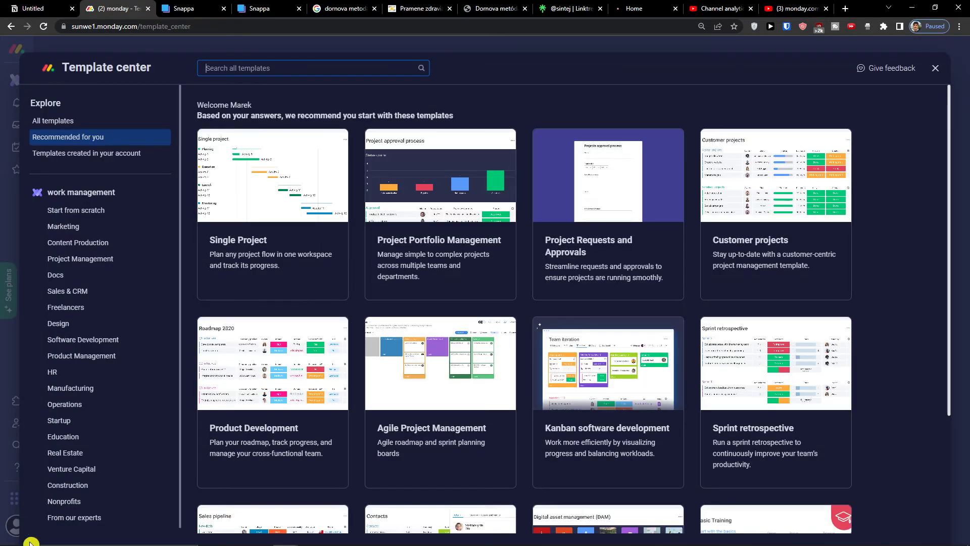
left_click(74, 501)
left_click(76, 486)
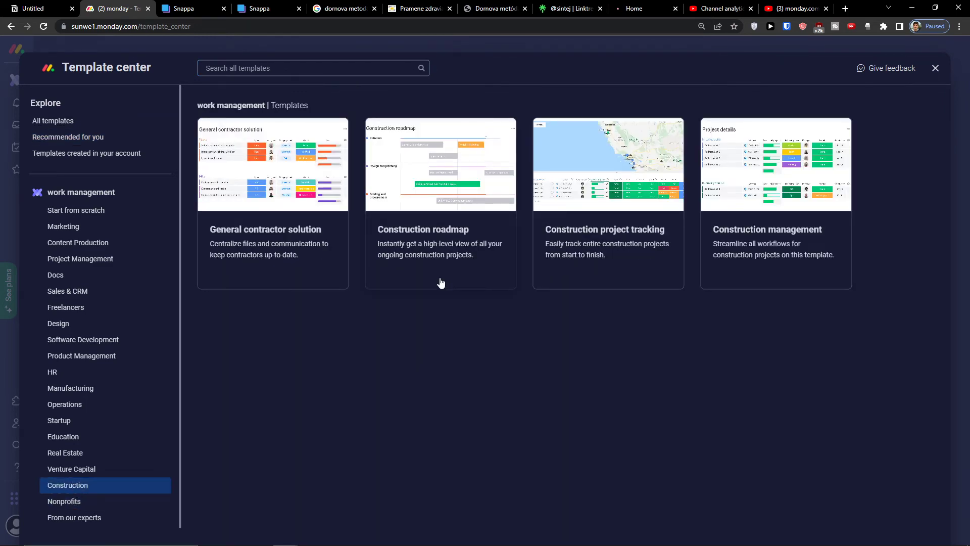
left_click(263, 257)
left_click(852, 189)
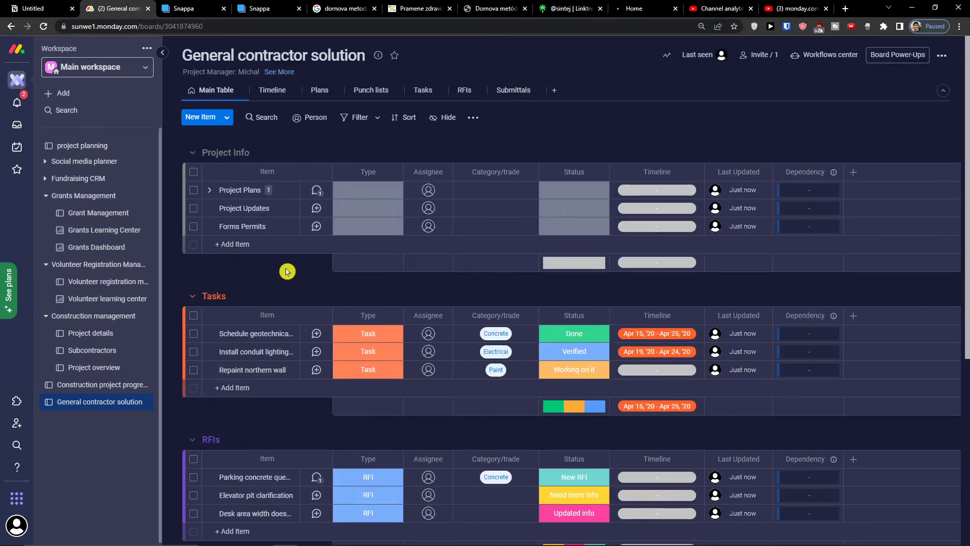
scroll(264, 320, "down", 2)
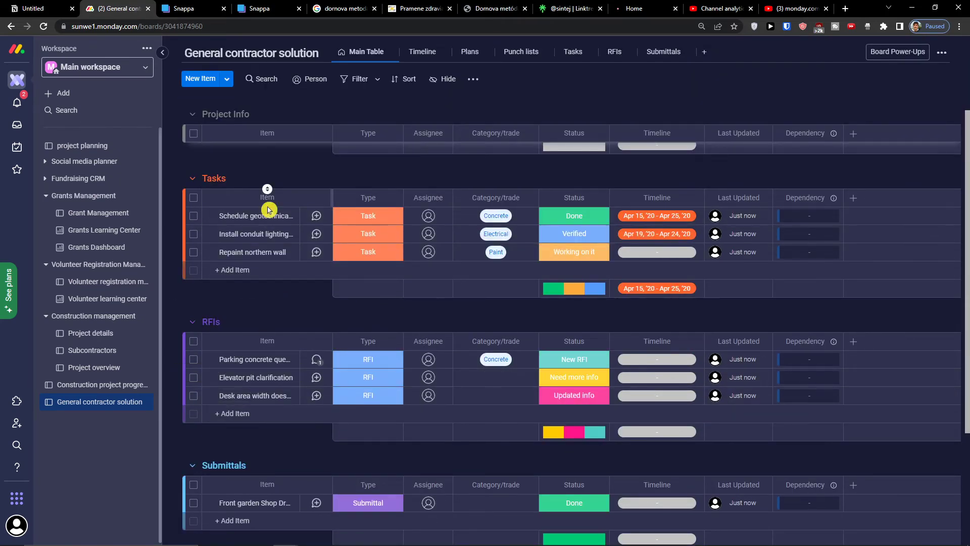
scroll(260, 306, "down", 2)
scroll(257, 302, "up", 5)
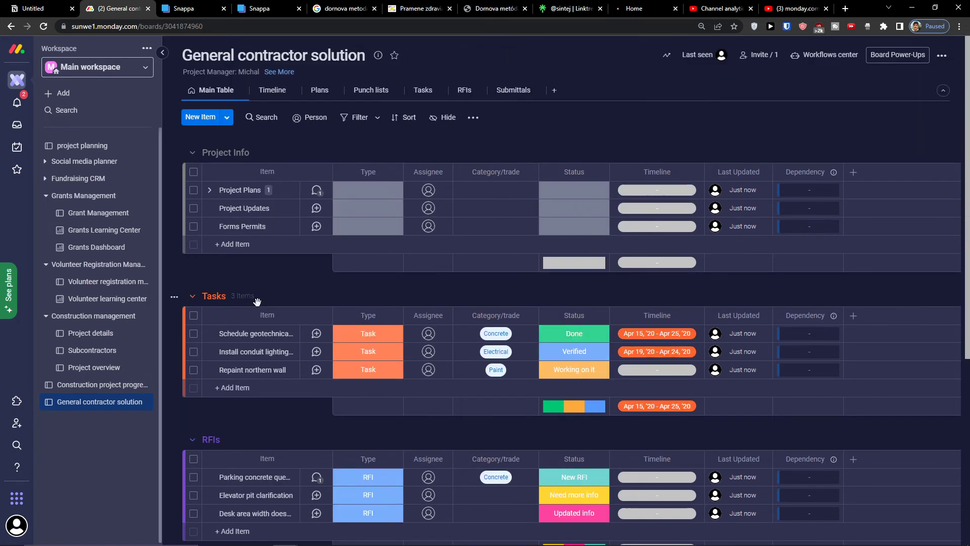
scroll(259, 303, "down", 5)
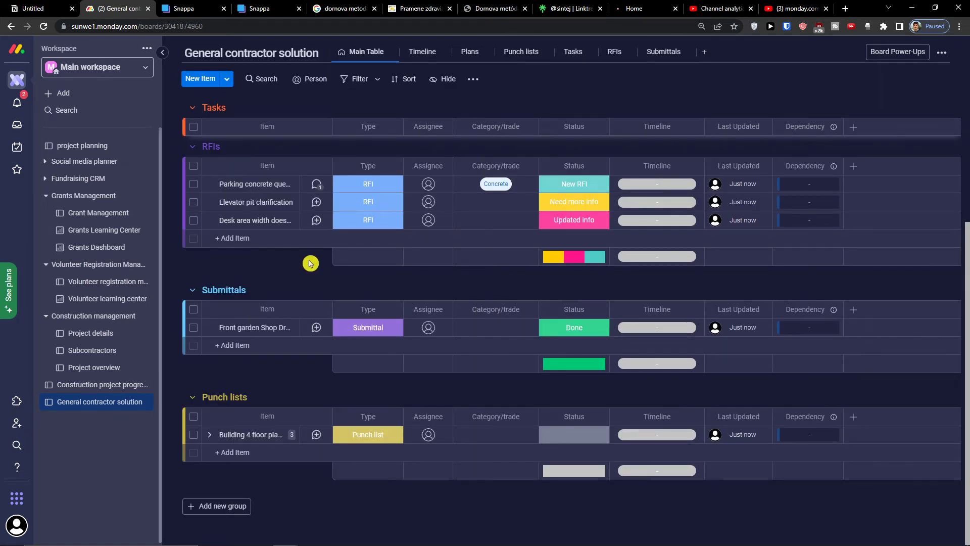
scroll(300, 271, "up", 5)
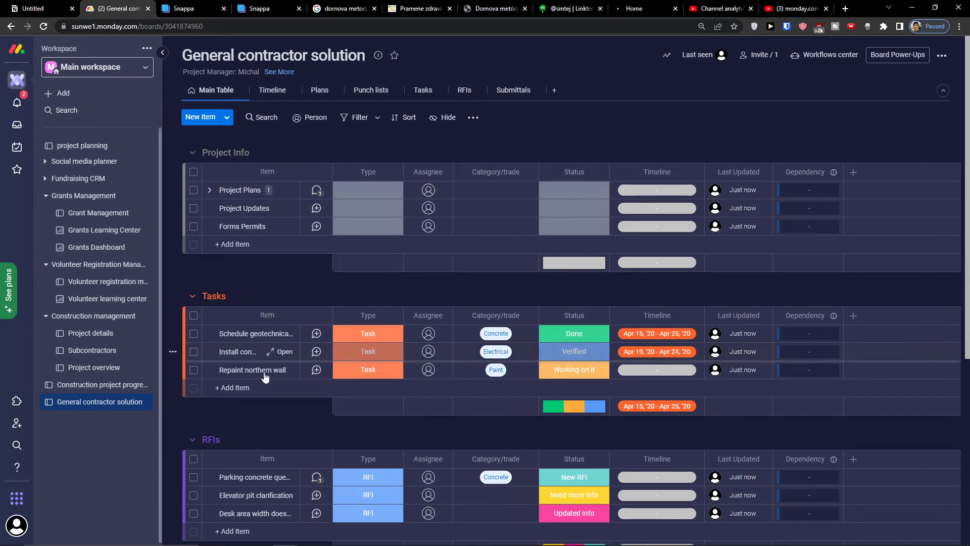
left_click(271, 425)
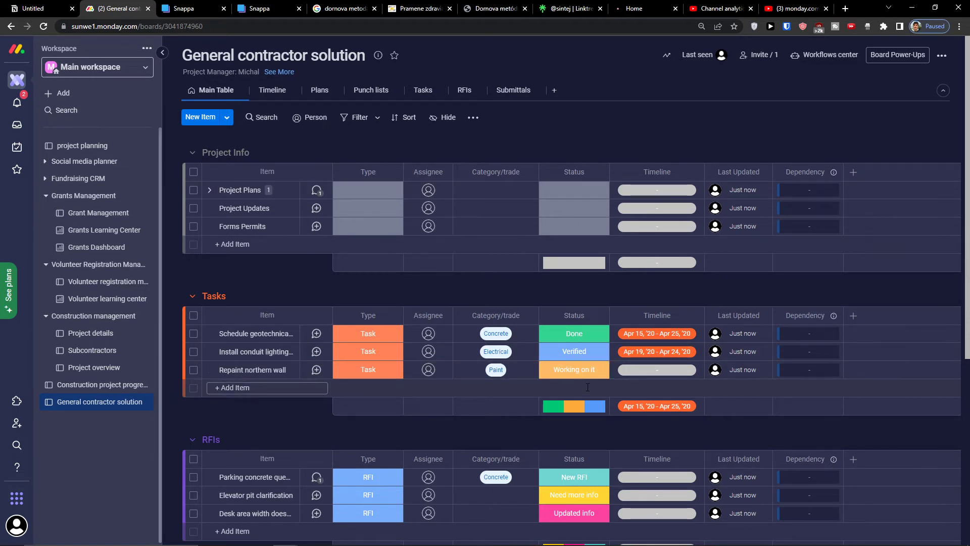
- Add a new item named 'Call smoeone' to the Tasks group
left_click(260, 388)
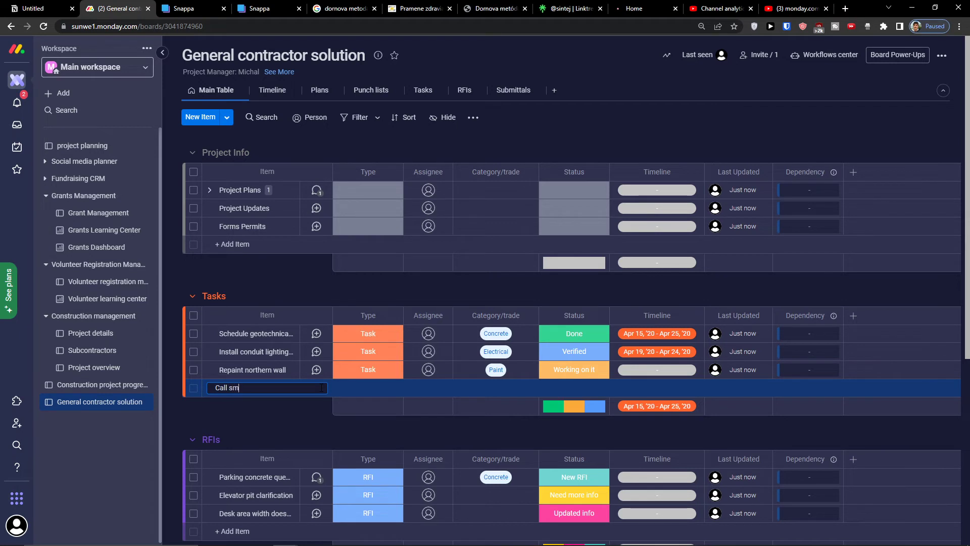
type("Call smoeone")
key("Return")
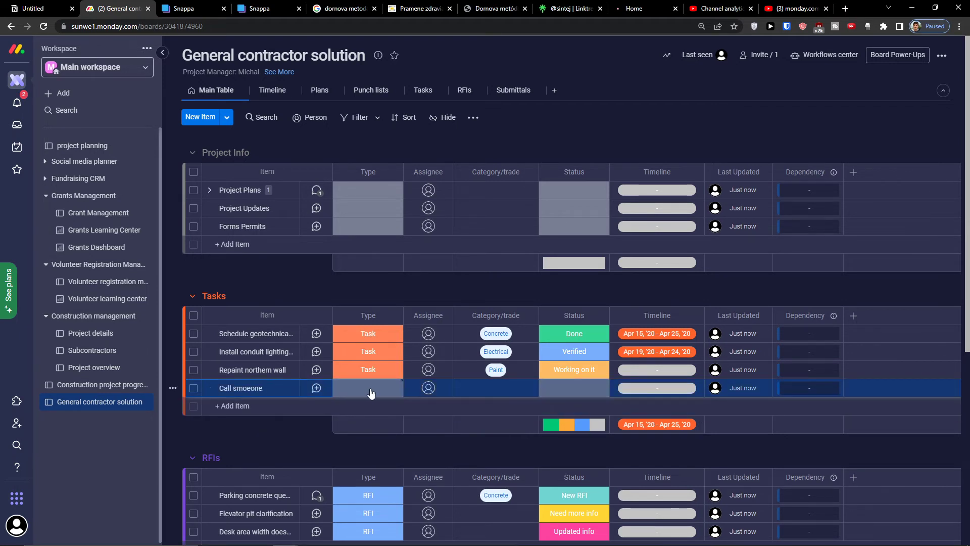
- Set the new item's type to Task, category to Paint and status to Updated info
left_click(369, 389)
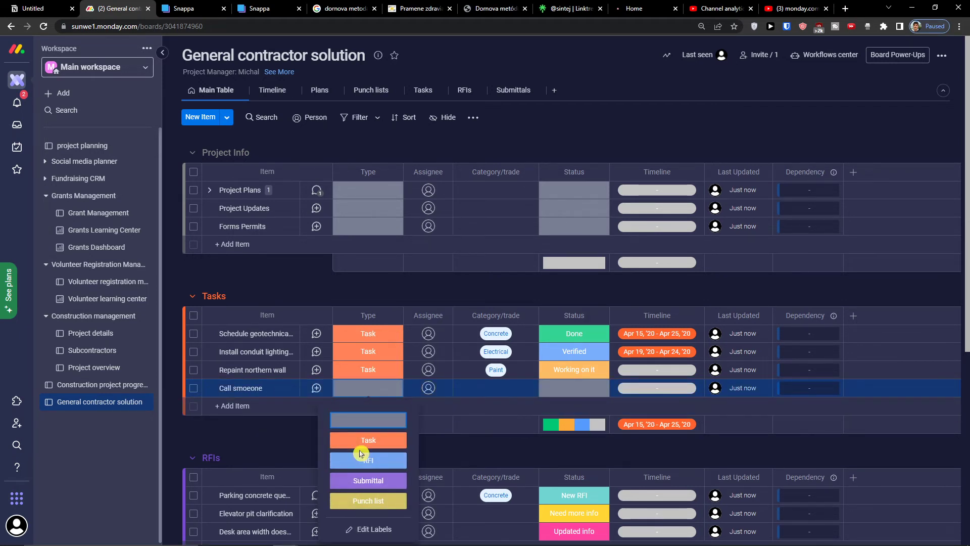
left_click(363, 442)
left_click(499, 390)
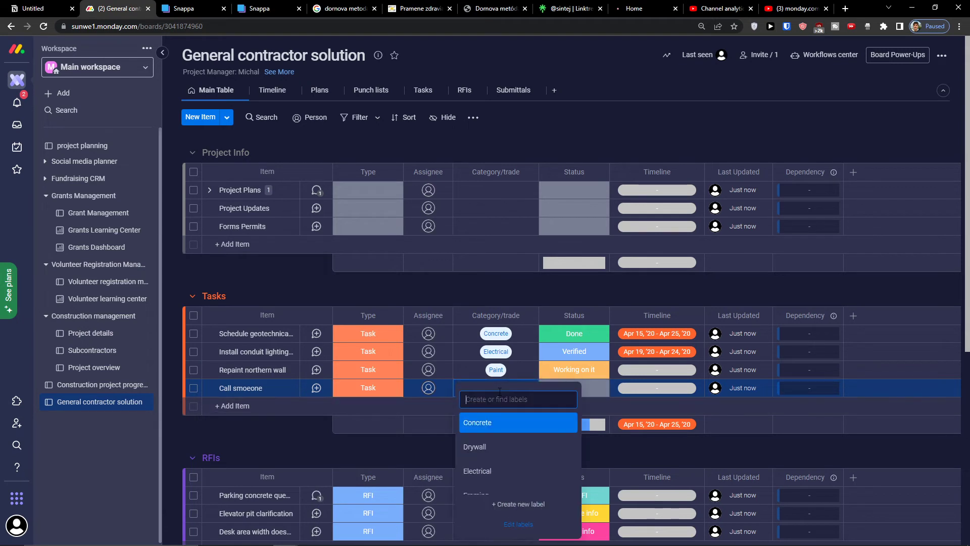
scroll(507, 462, "down", 1)
left_click(486, 465)
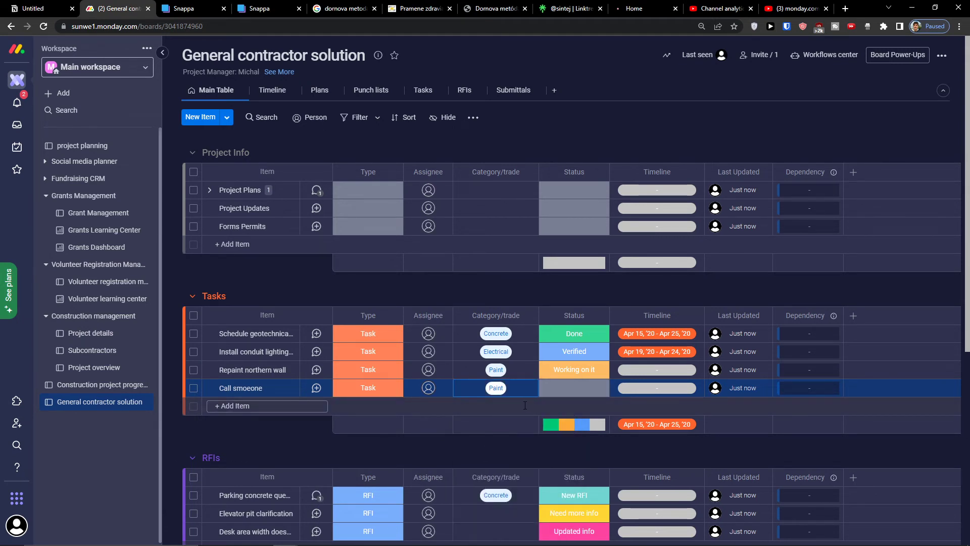
left_click(576, 391)
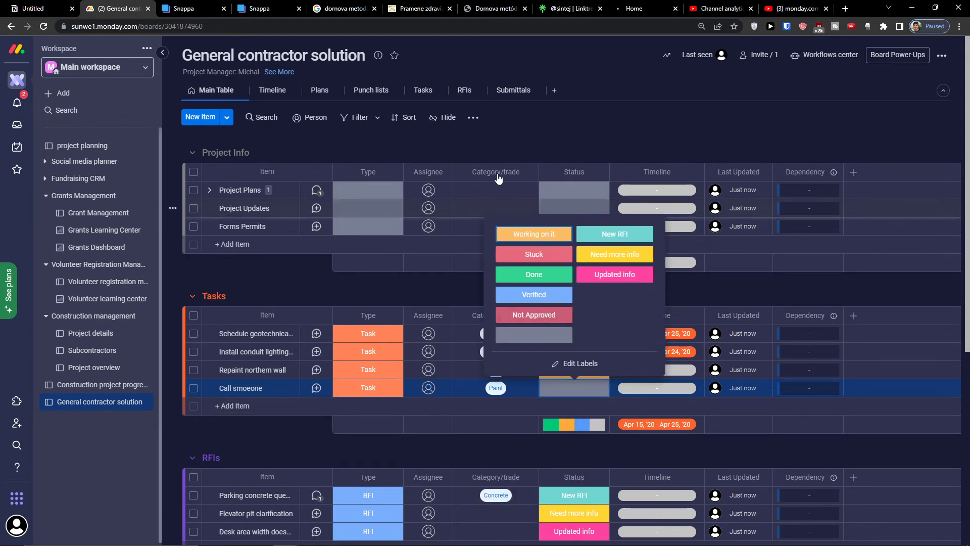
left_click(589, 275)
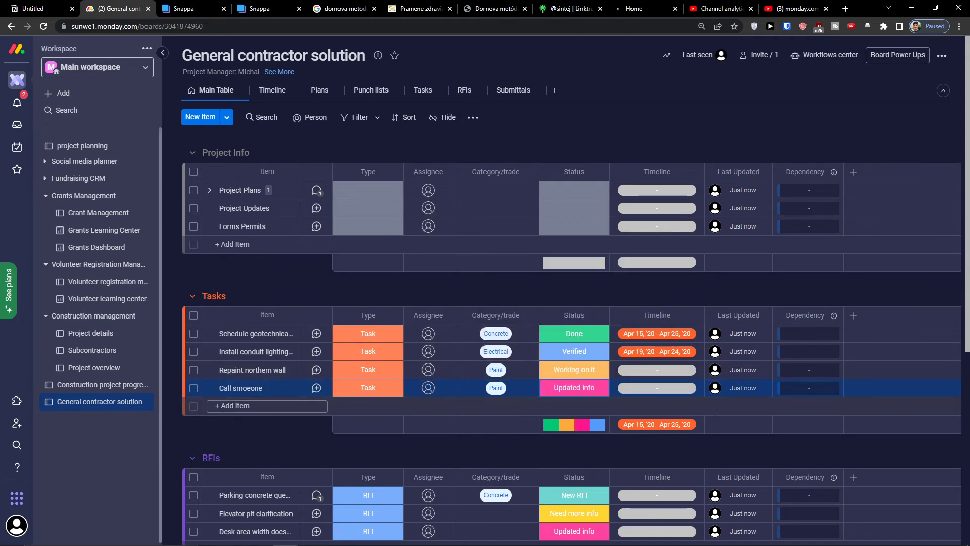
scroll(714, 415, "down", 2)
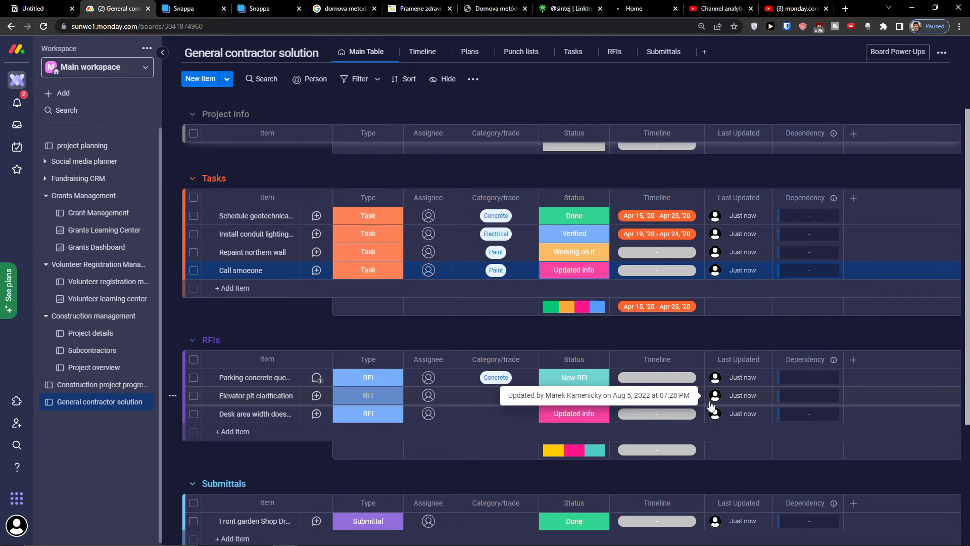
scroll(529, 350, "down", 2)
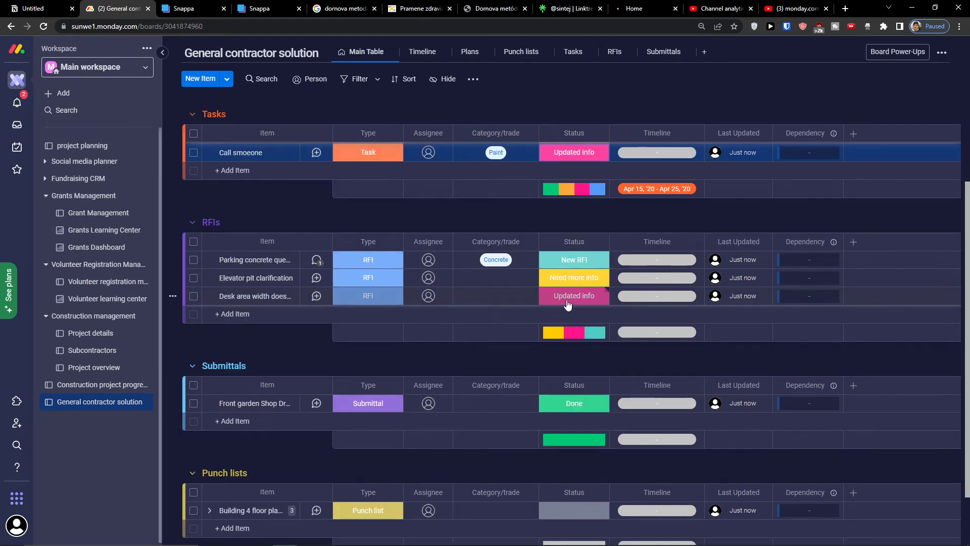
scroll(568, 303, "up", 3)
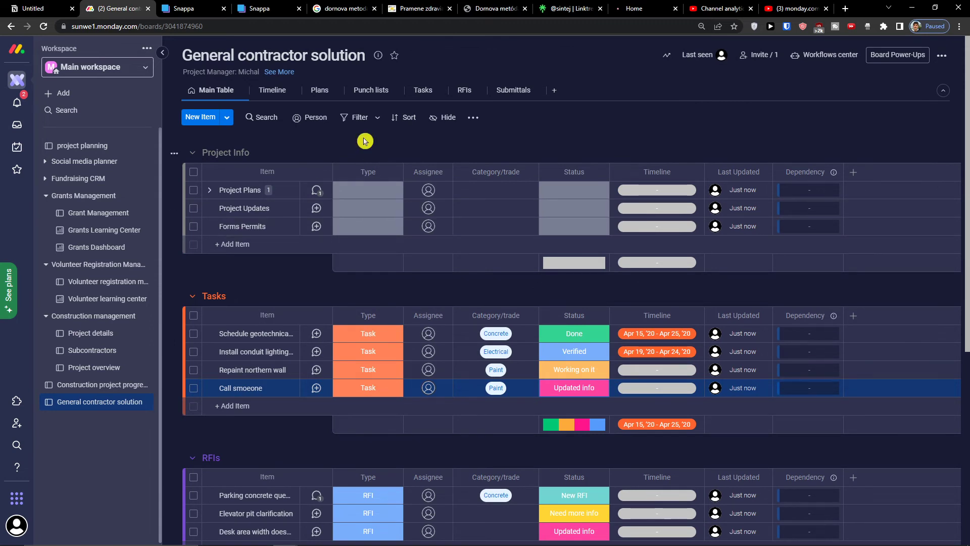
- Switch through the Timeline, Plans and Punch lists views, ending on the Tasks view
left_click(277, 91)
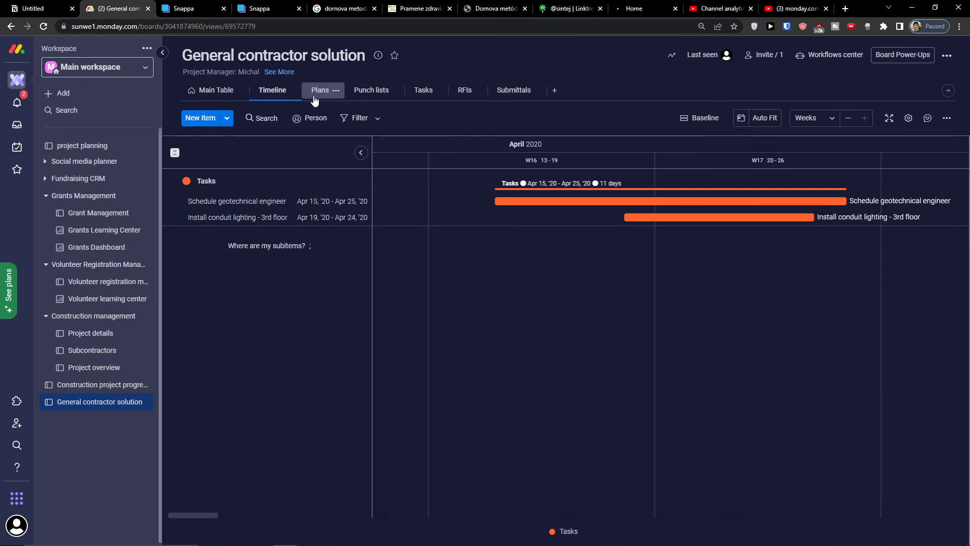
left_click(314, 100)
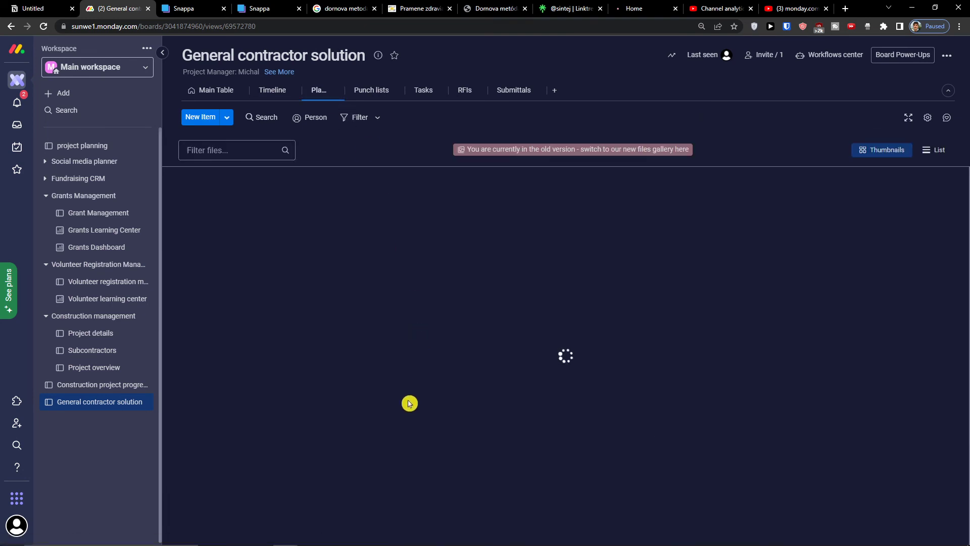
left_click(359, 98)
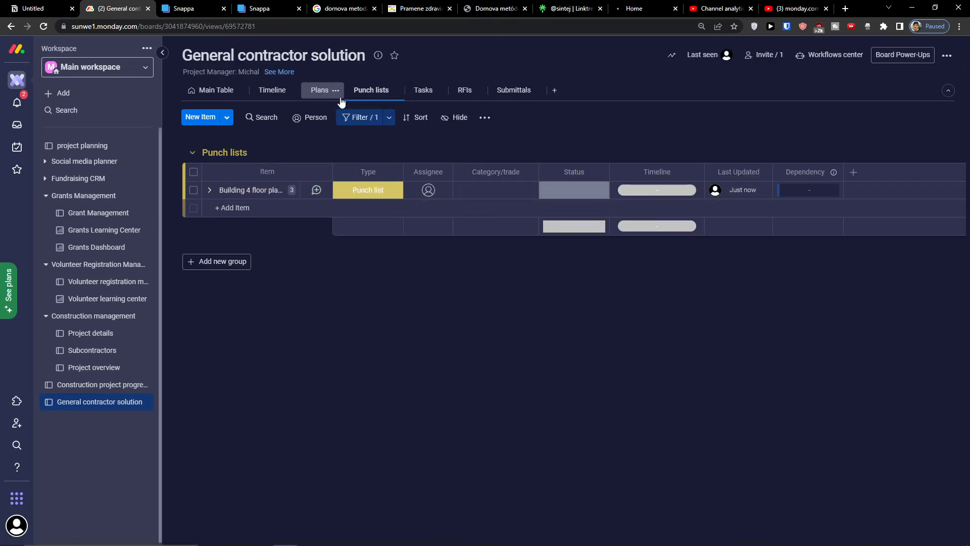
left_click(327, 91)
left_click(369, 91)
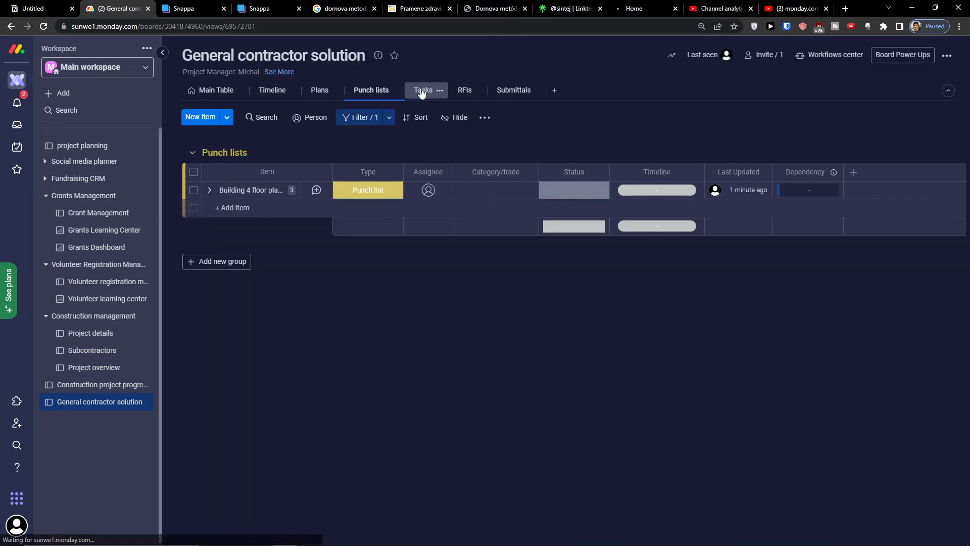
left_click(422, 92)
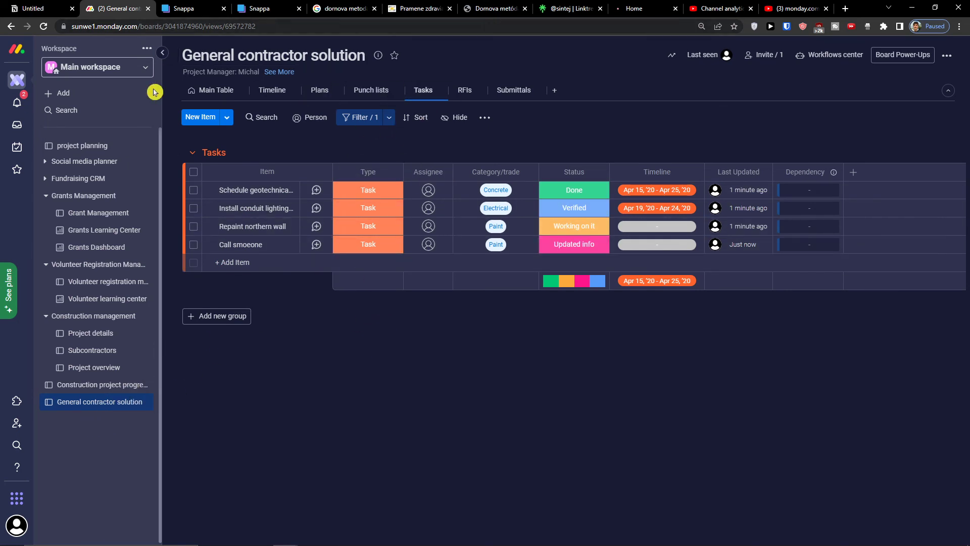
left_click(99, 94)
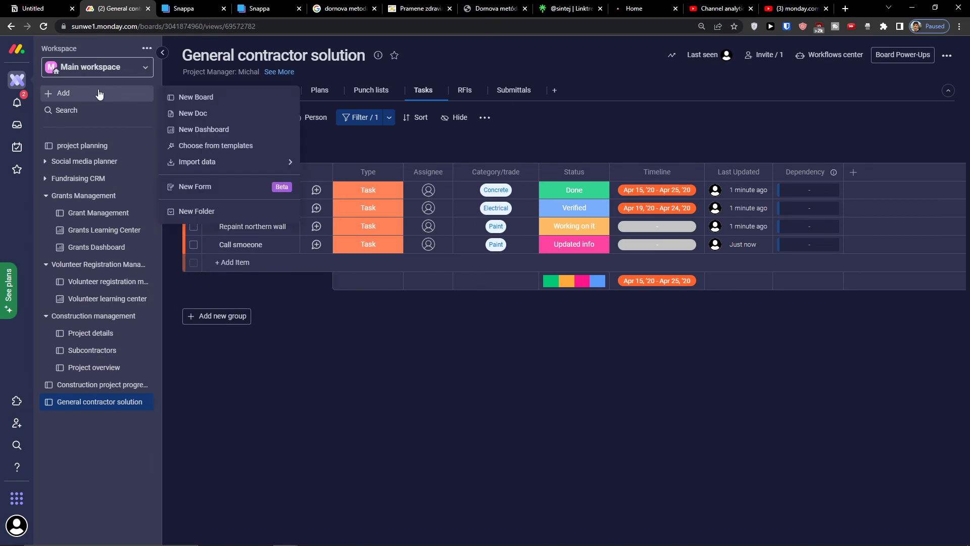
- Create a new board named Todo List that manages Tasks
left_click(214, 97)
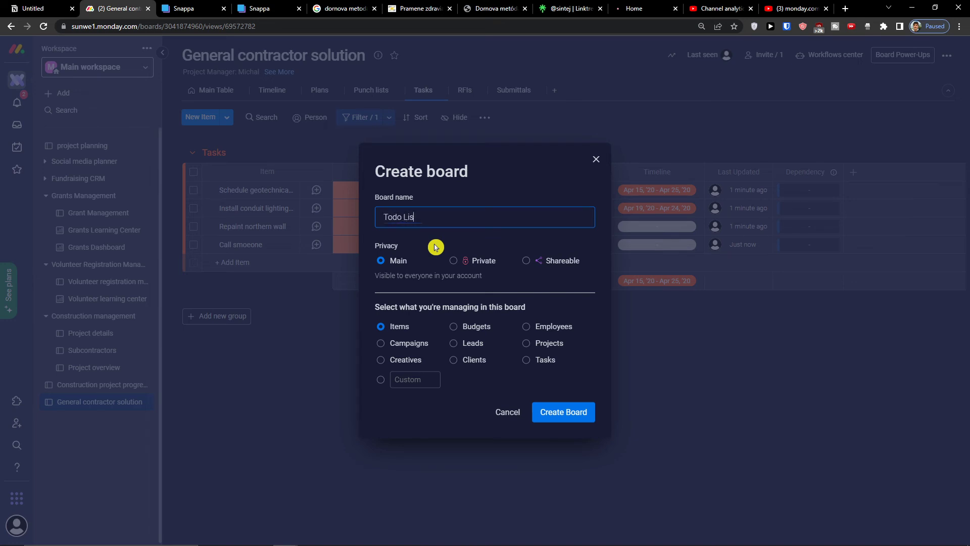
left_click(529, 361)
left_click(556, 411)
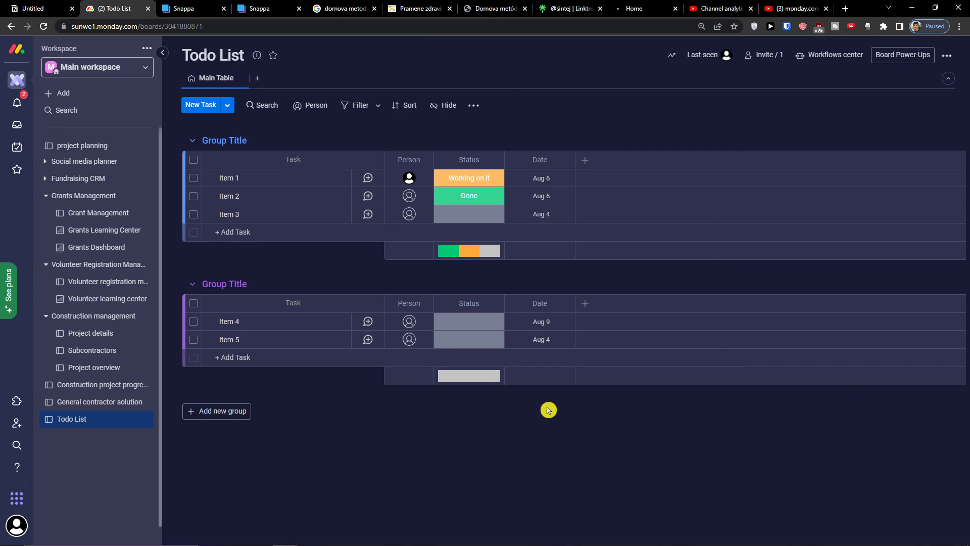
- Rename Item 1 to 'Call a client about house', leaving its status Working on it
left_click(268, 178)
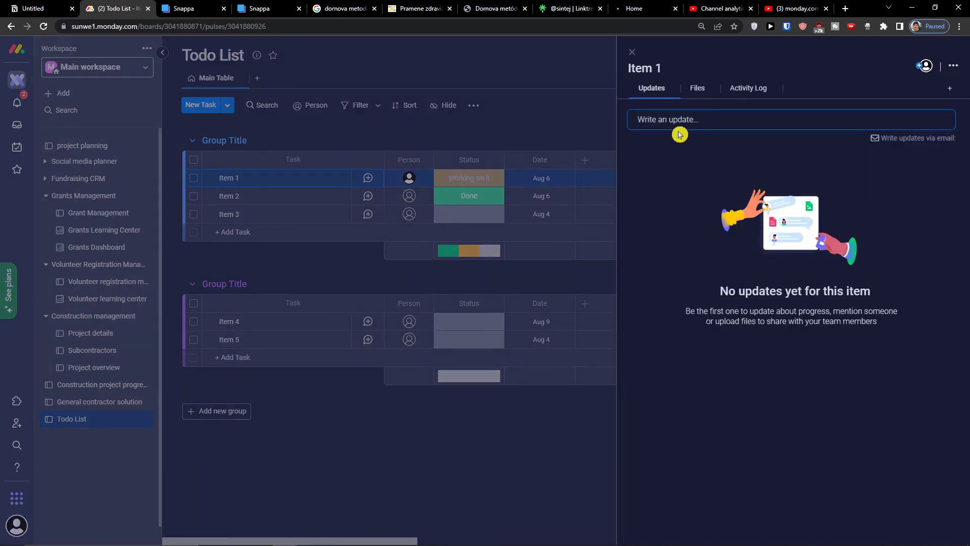
left_click(675, 128)
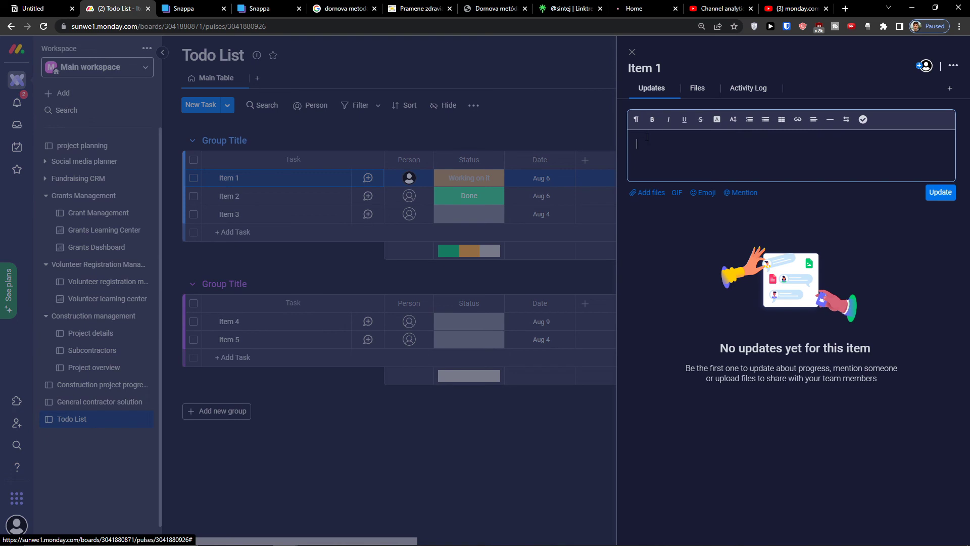
double_click(226, 178)
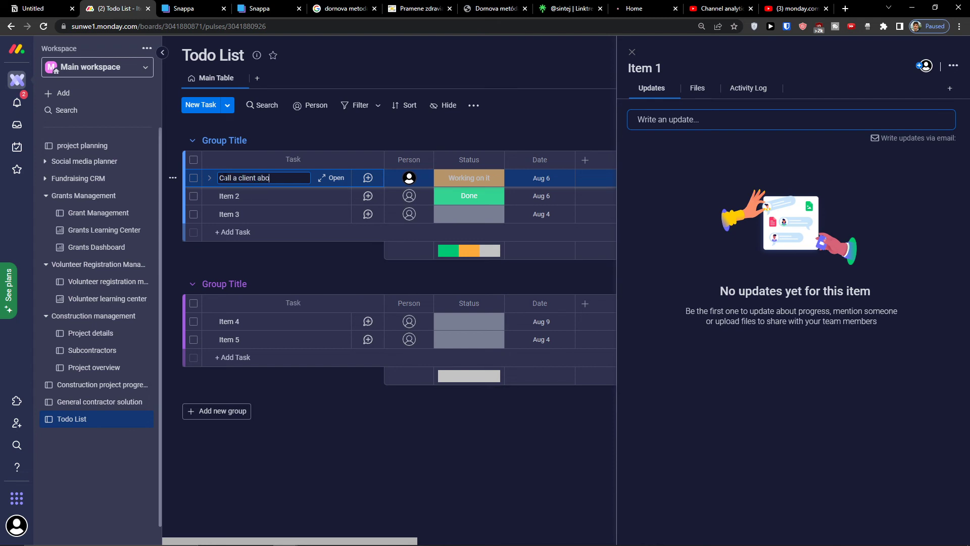
key("Return")
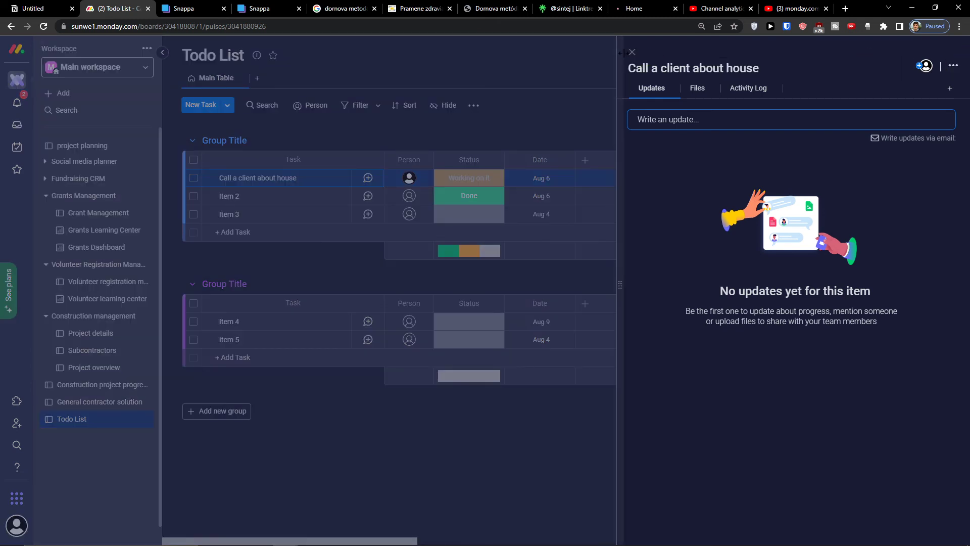
left_click(632, 52)
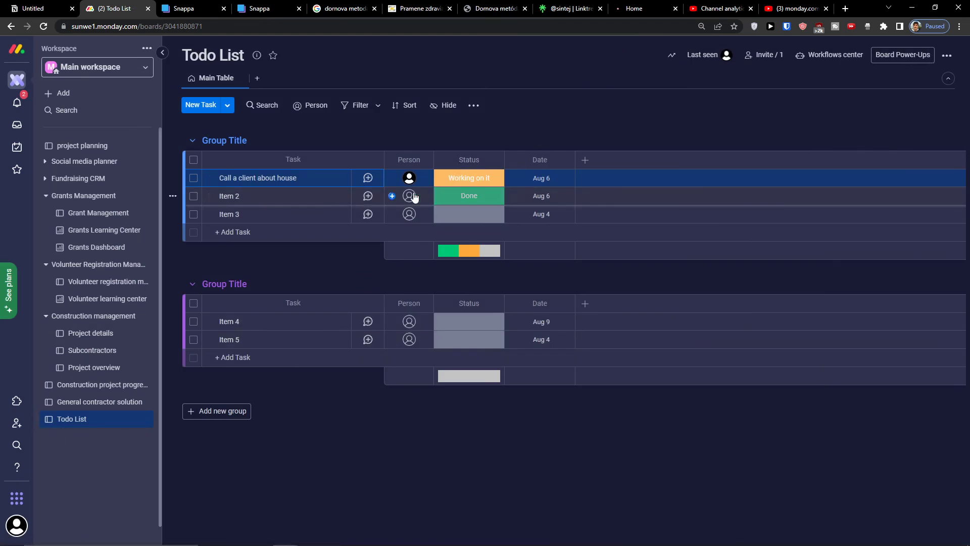
left_click(483, 184)
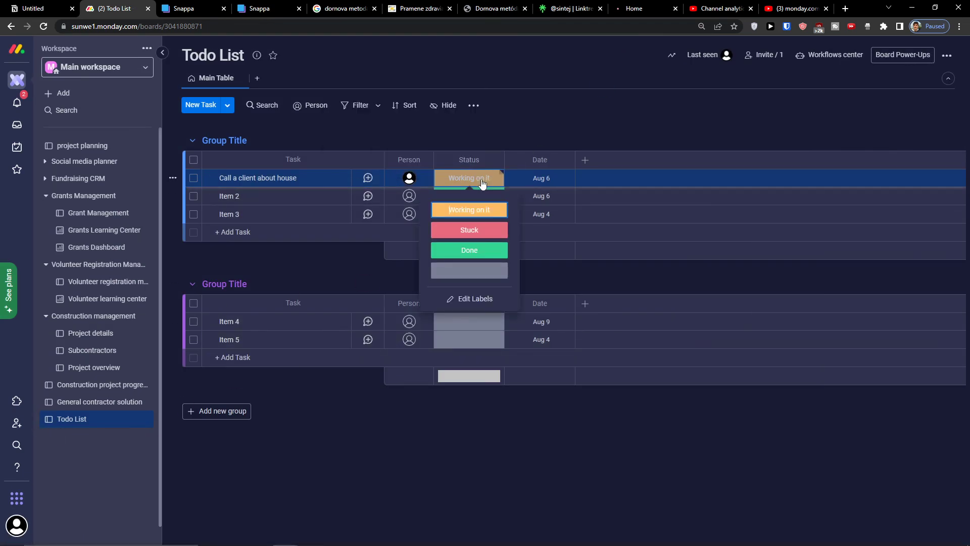
left_click(580, 182)
left_click(585, 167)
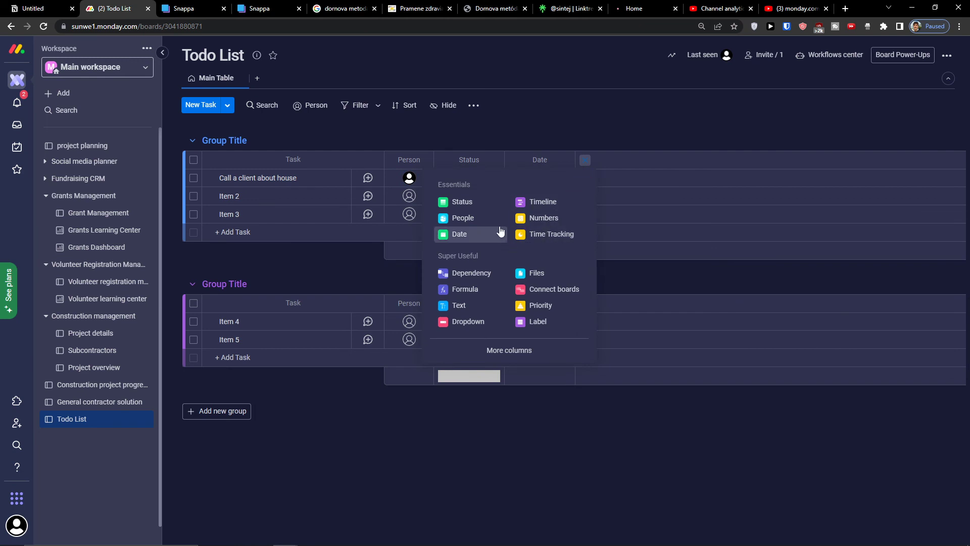
left_click(405, 261)
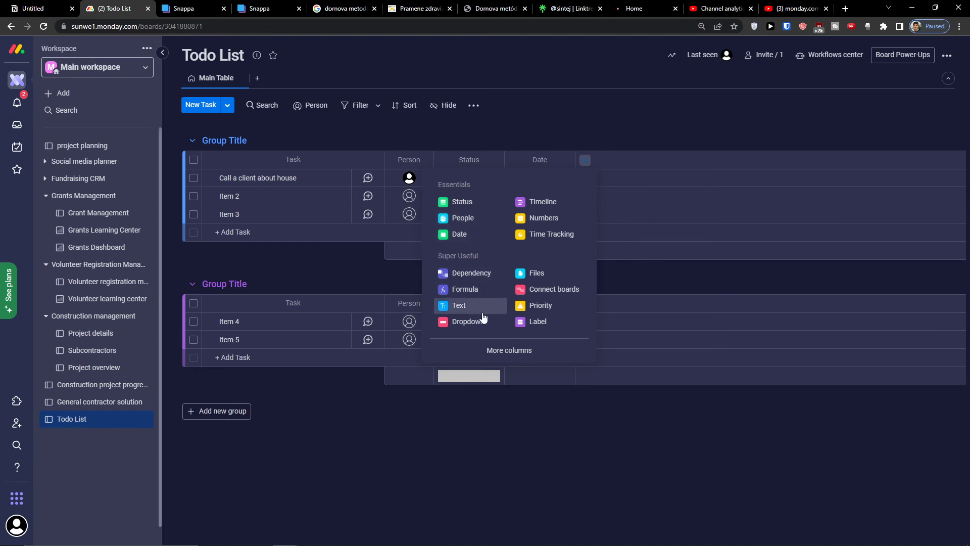
left_click(486, 356)
scroll(487, 298, "down", 3)
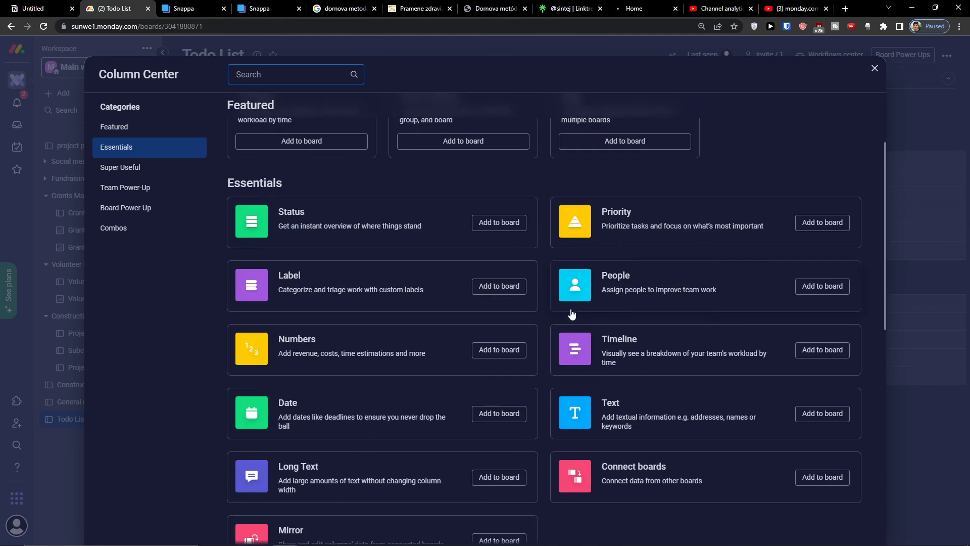
scroll(573, 316, "down", 9)
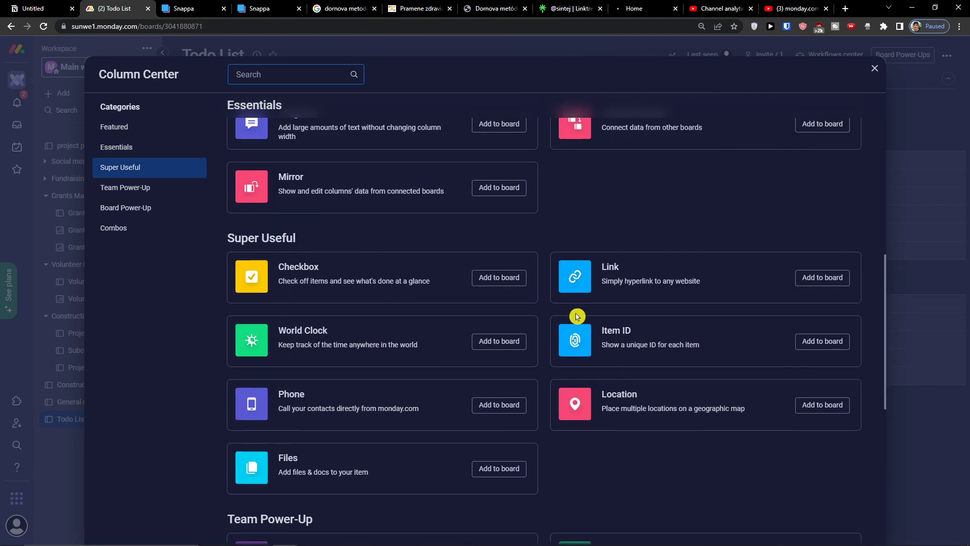
scroll(577, 317, "down", 5)
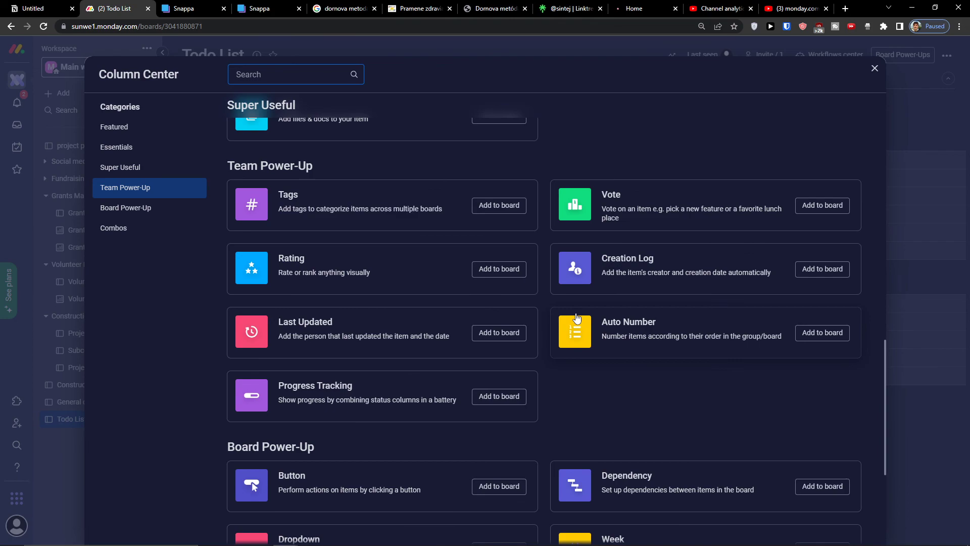
scroll(577, 316, "down", 9)
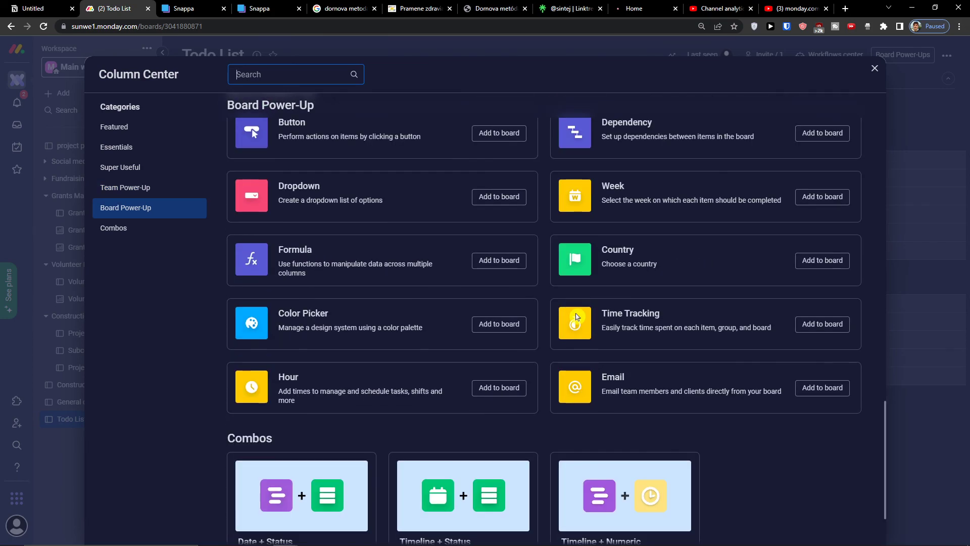
scroll(577, 317, "up", 20)
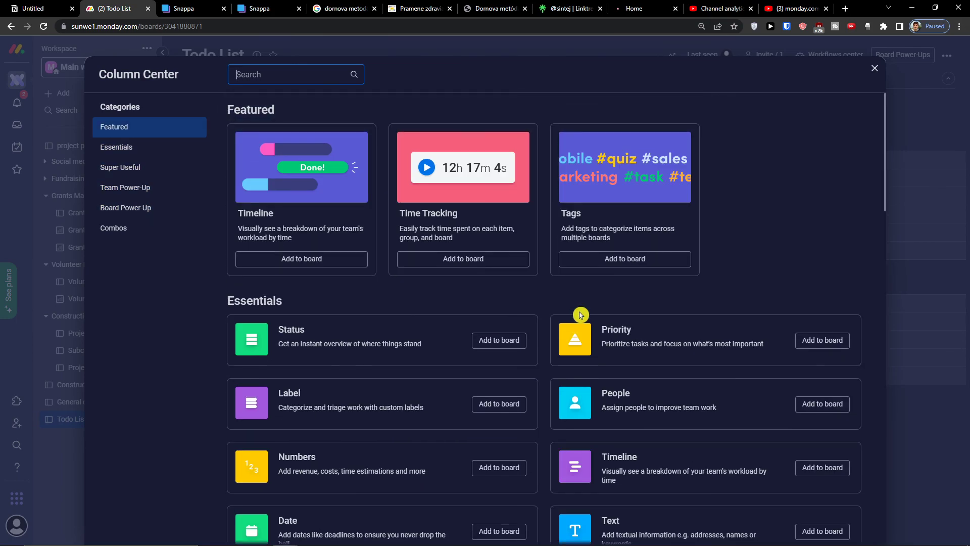
left_click(934, 277)
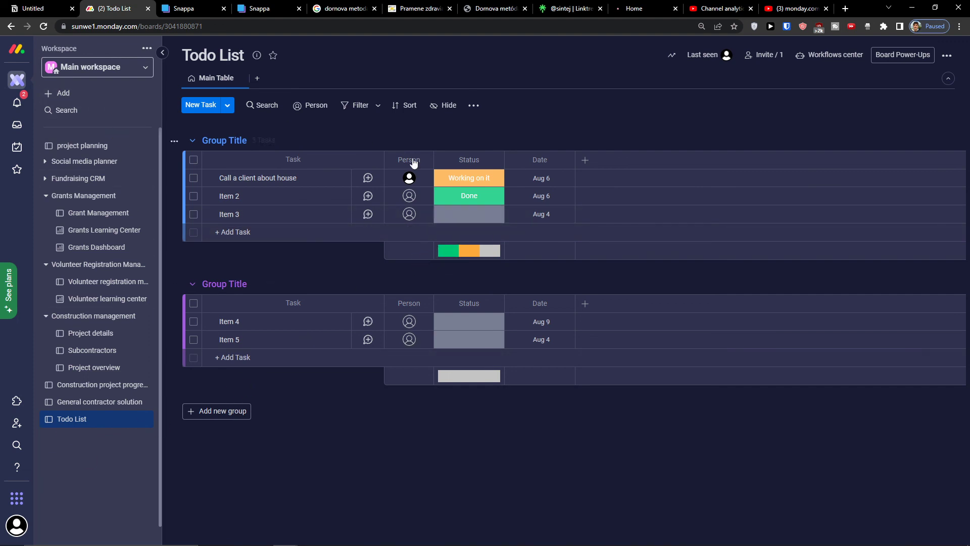
left_click(262, 82)
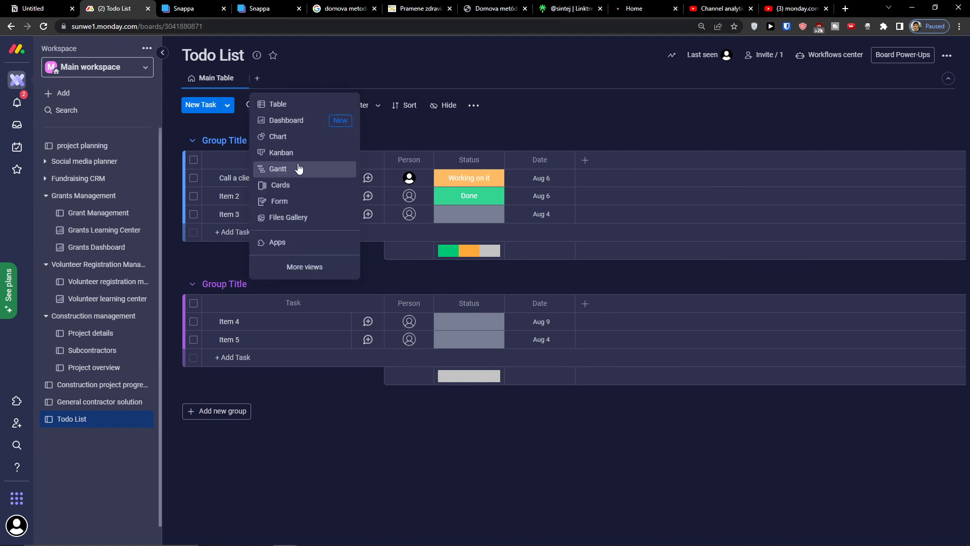
- Add a Kanban view sorting Todo List cards by status, then return to it from Main Table
left_click(311, 156)
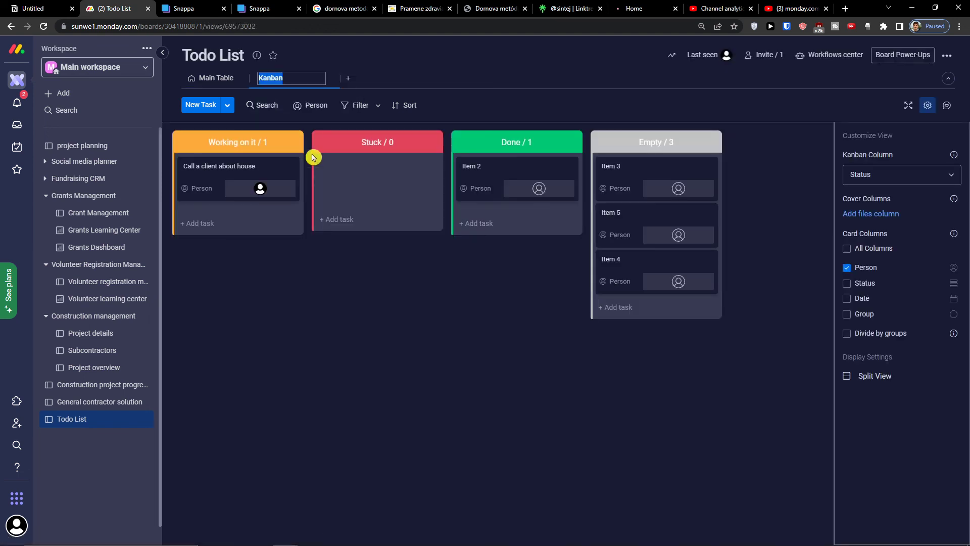
left_click(205, 80)
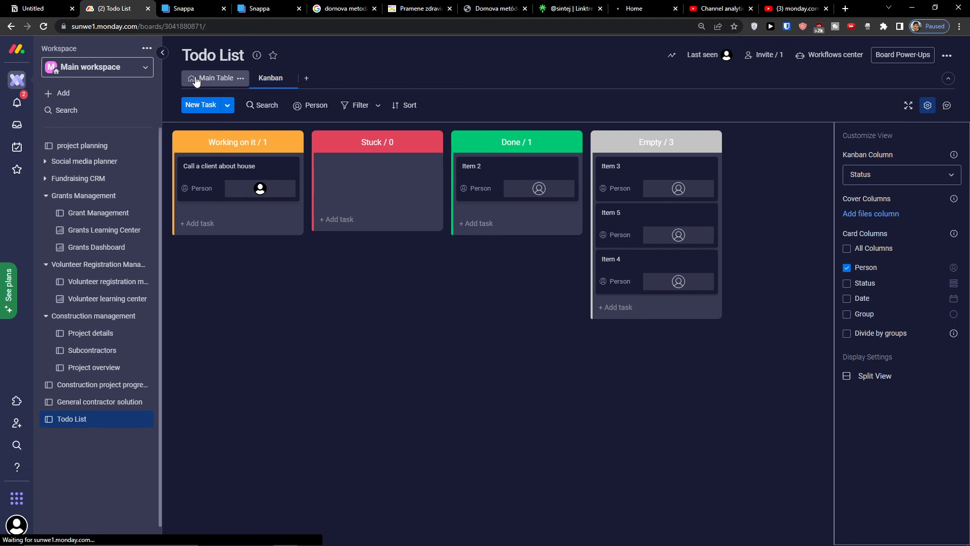
left_click(272, 80)
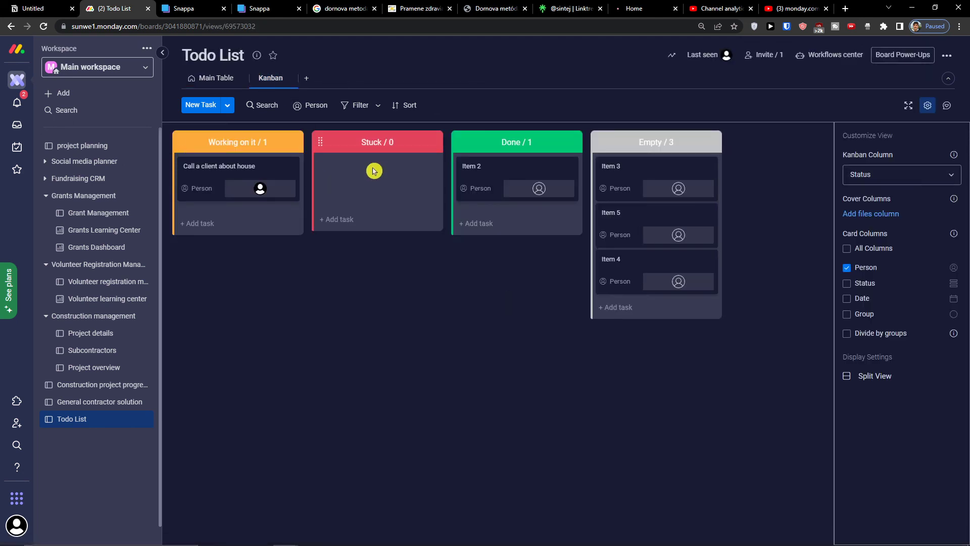